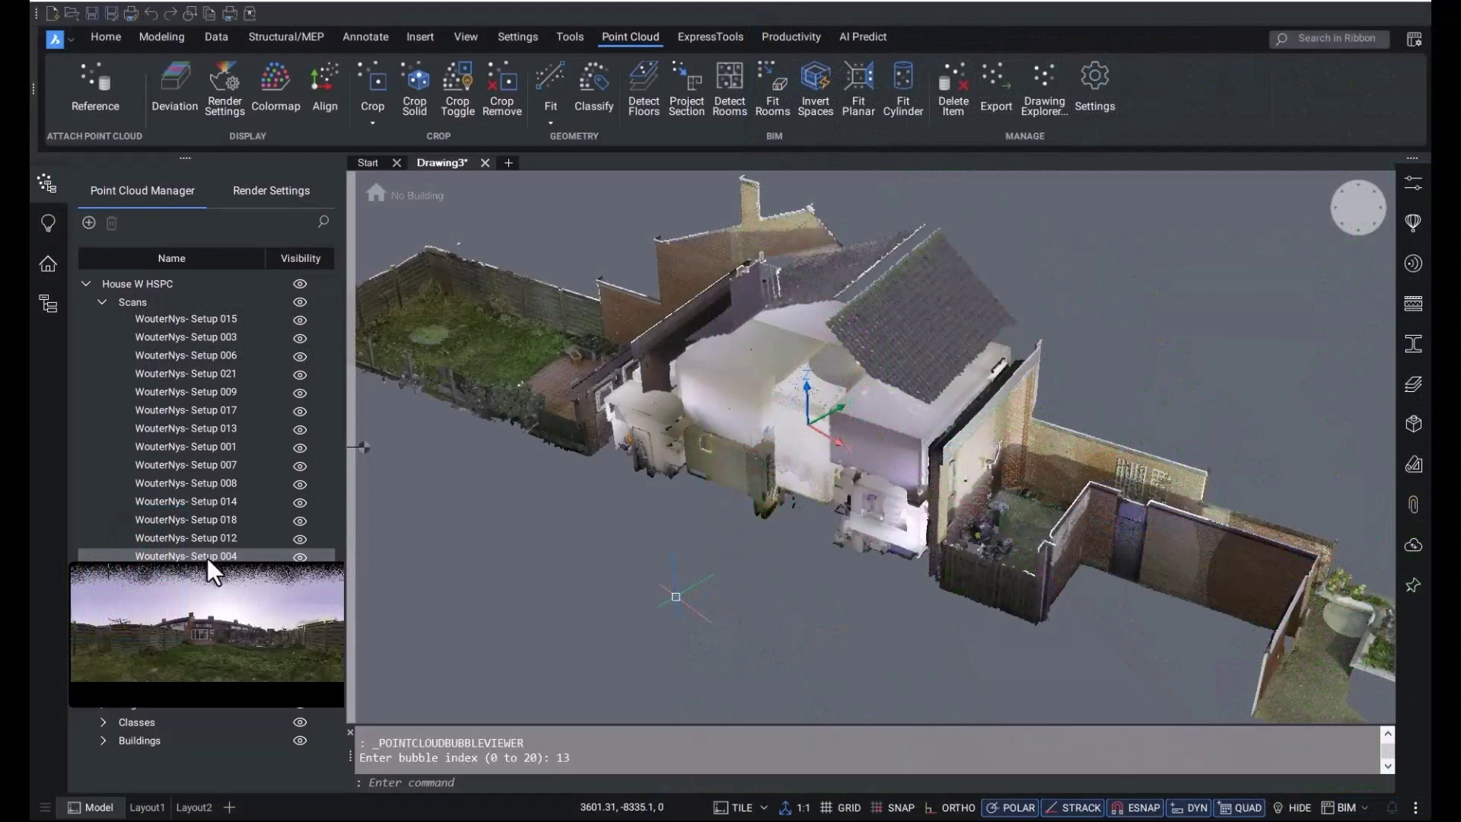
# Step: Open scan Setup 001 as a panorama and turn the view toward the living room
pyautogui.rightClick(219, 451)
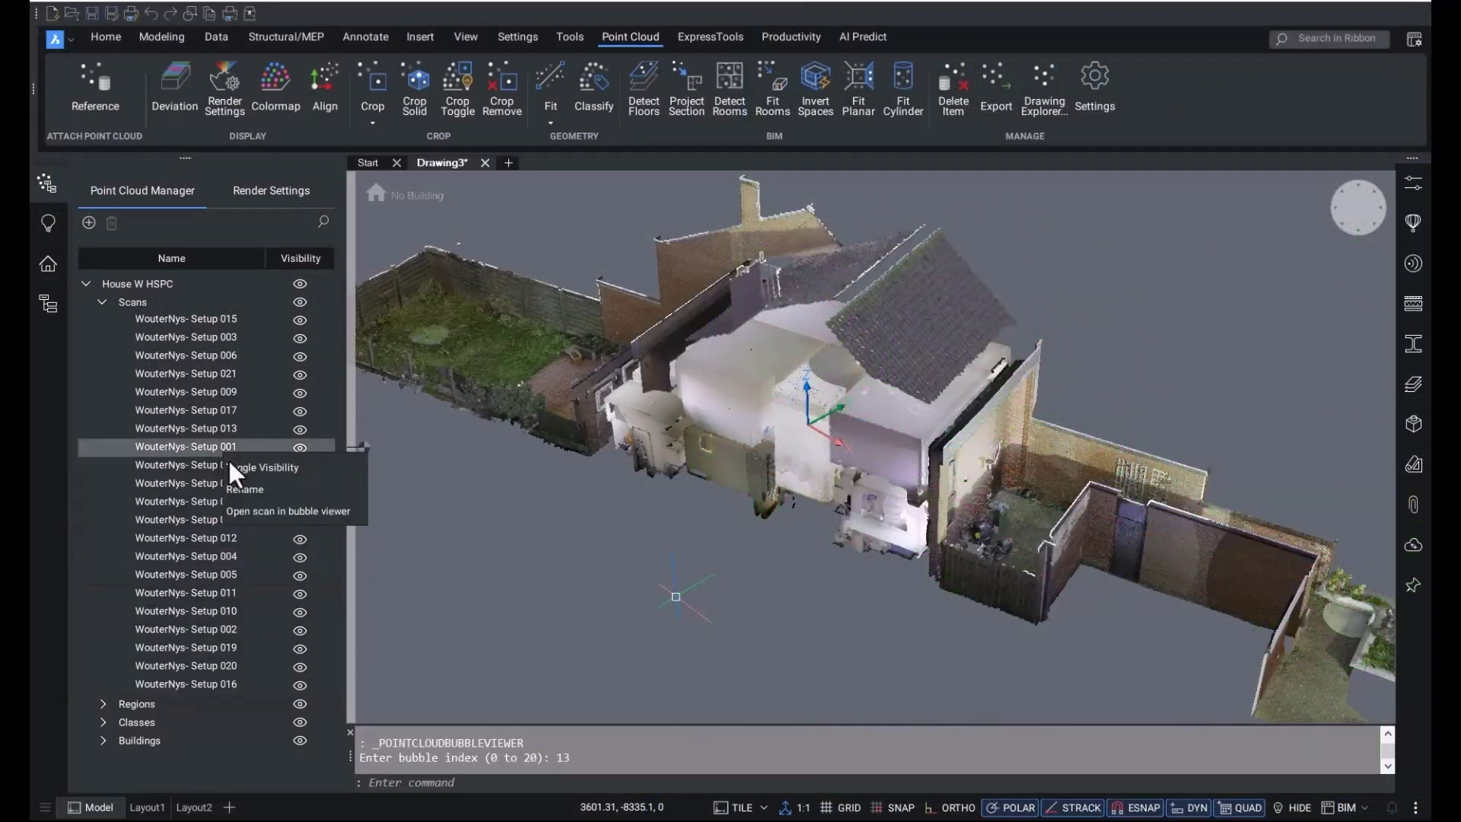
pyautogui.click(251, 511)
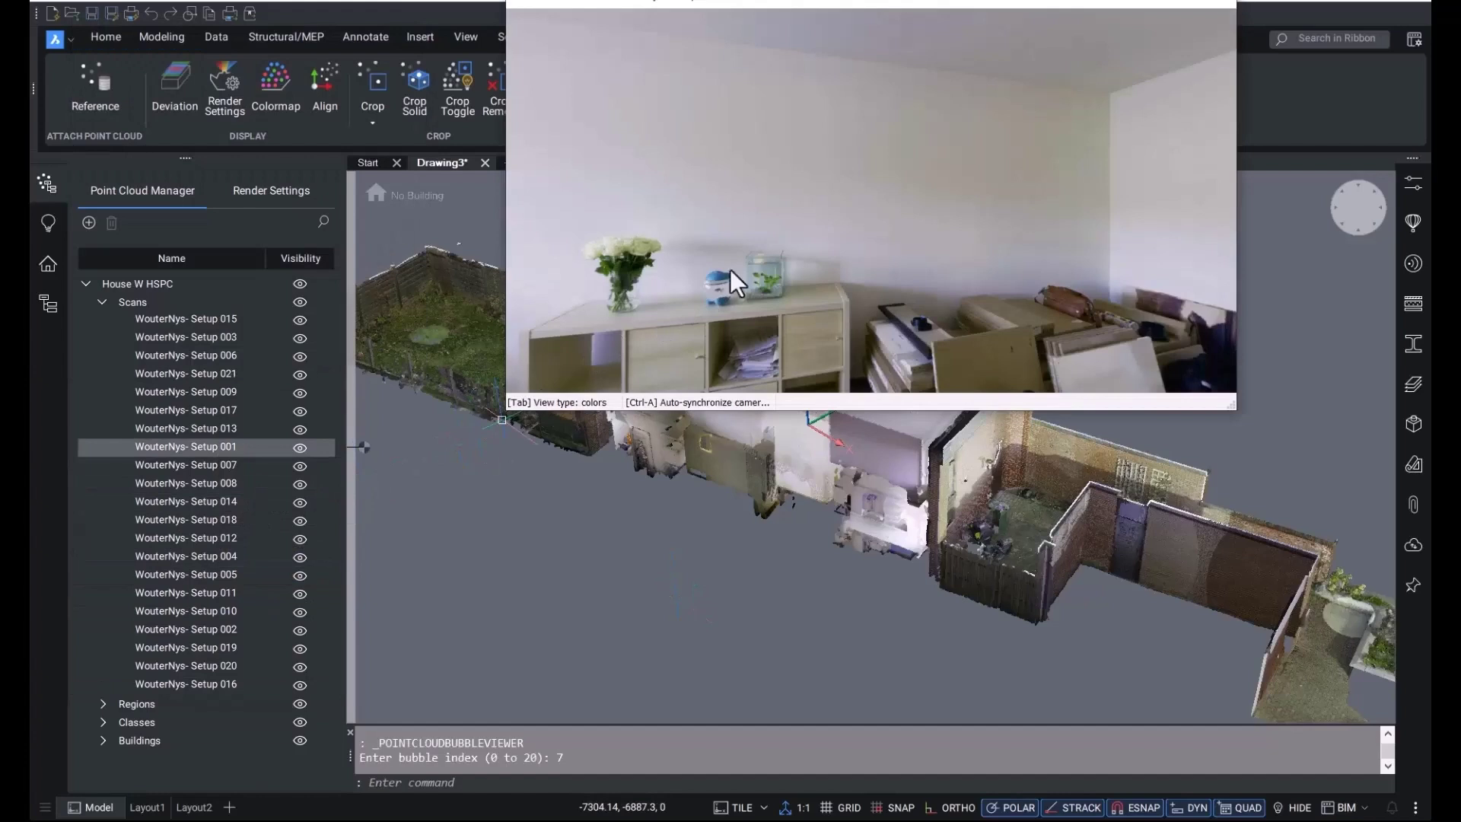
pyautogui.moveTo(724, 180); pyautogui.dragTo(851, 256)
# Step: Set Show Bubbles to On and the bubble size to 500 mm
pyautogui.click(281, 194)
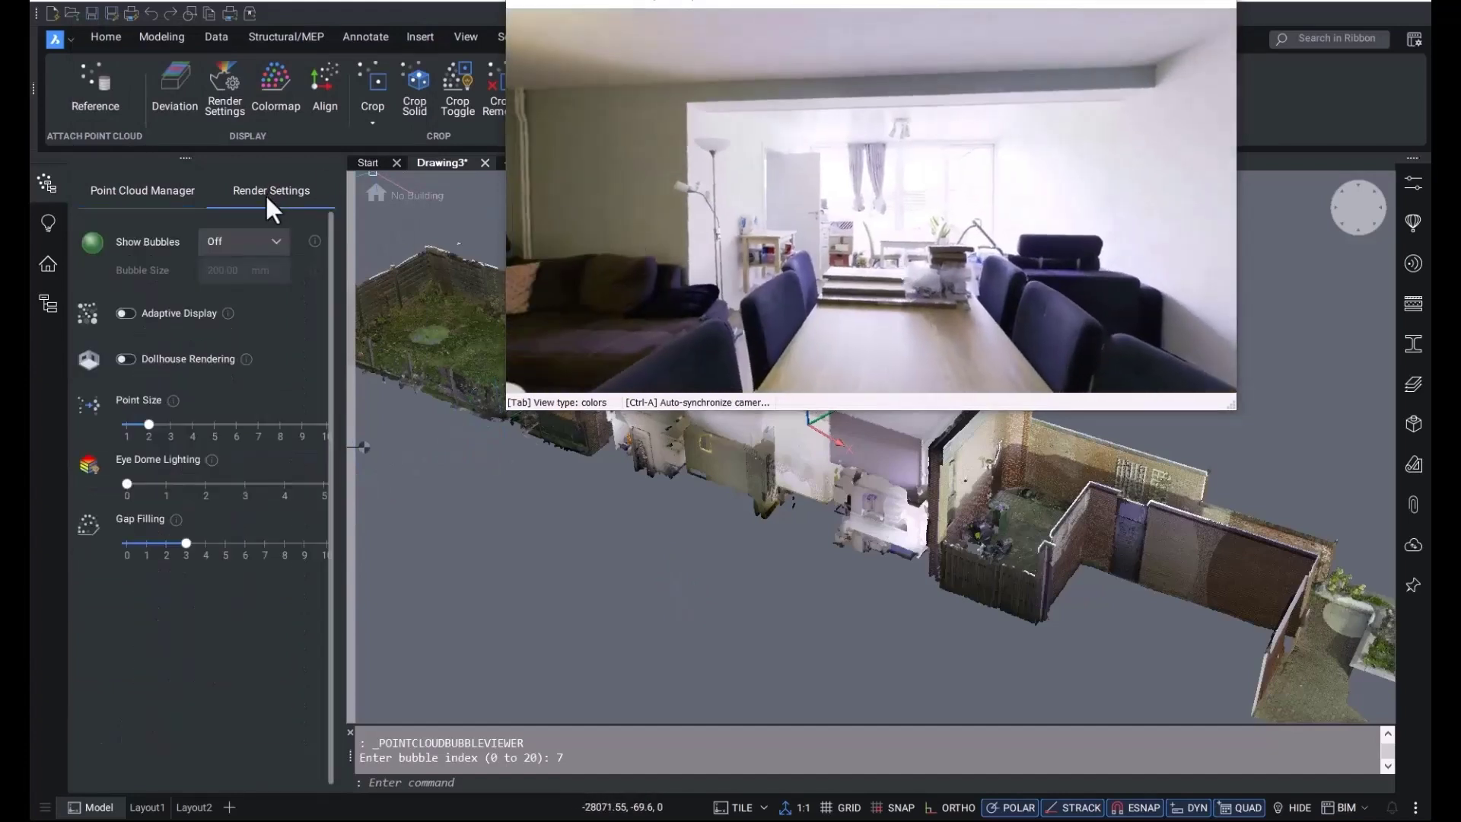
pyautogui.click(258, 245)
pyautogui.click(248, 296)
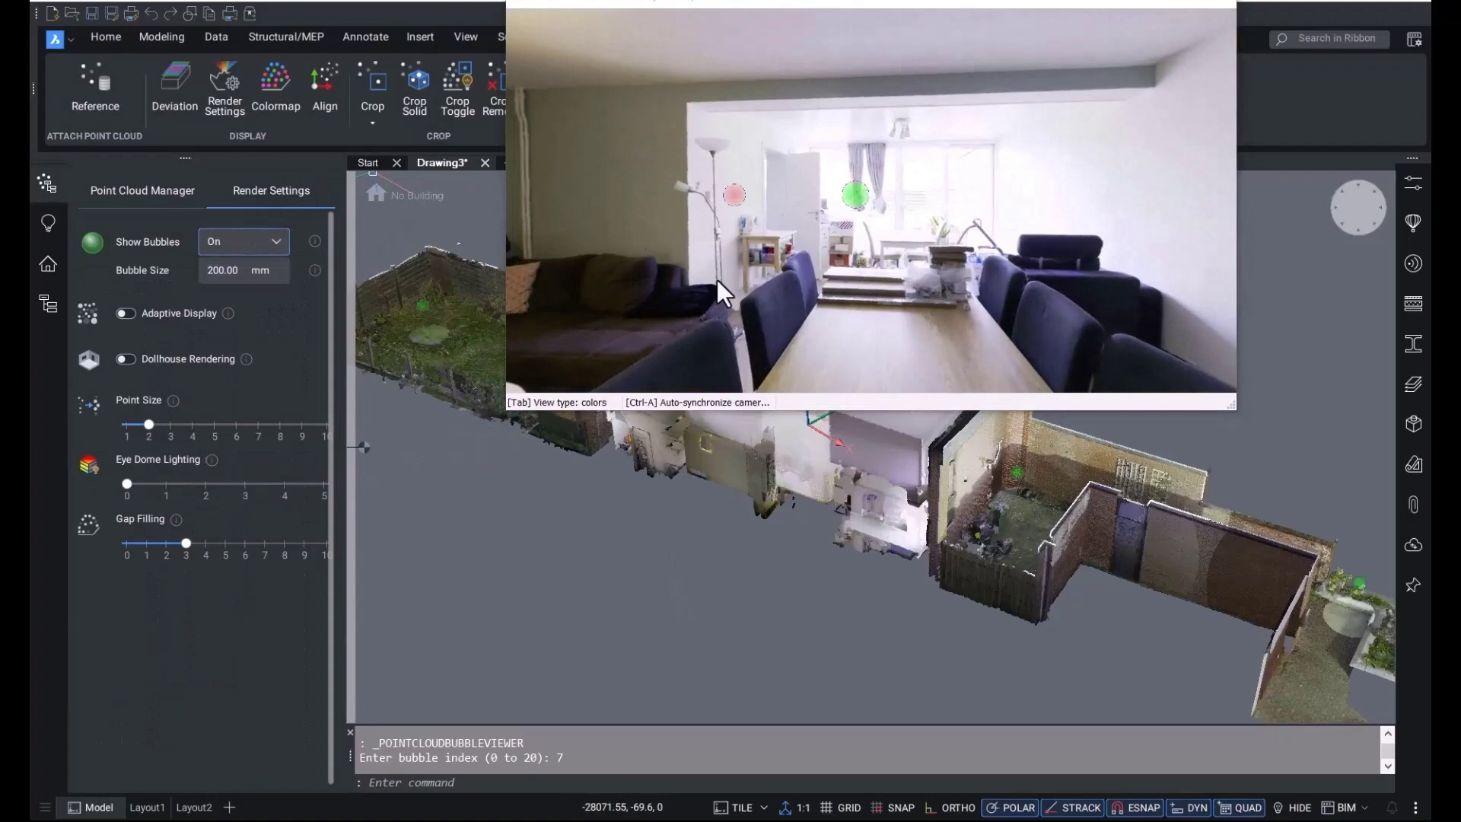
pyautogui.moveTo(731, 289); pyautogui.dragTo(735, 298)
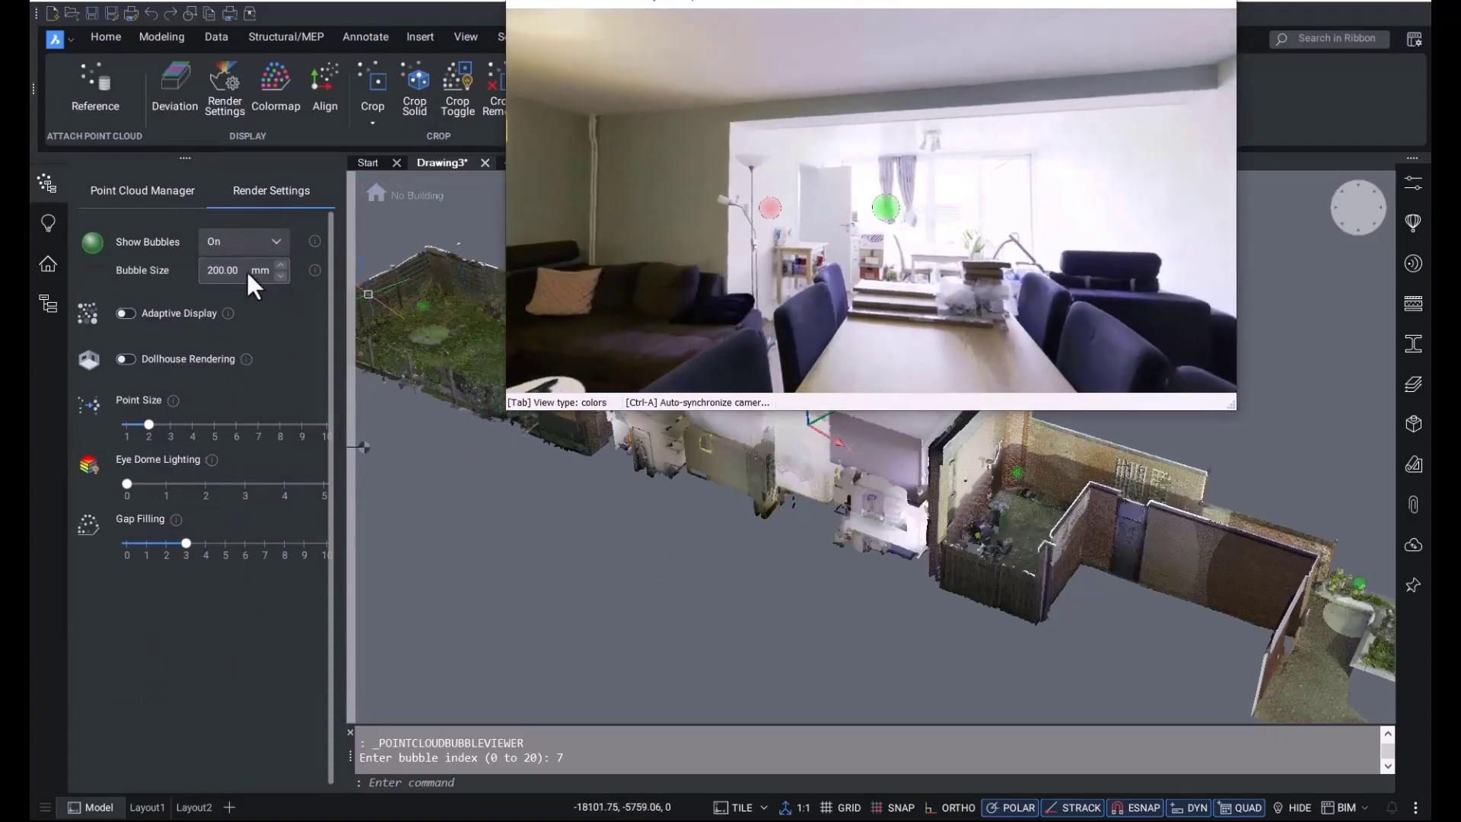
pyautogui.moveTo(228, 270); pyautogui.dragTo(169, 271)
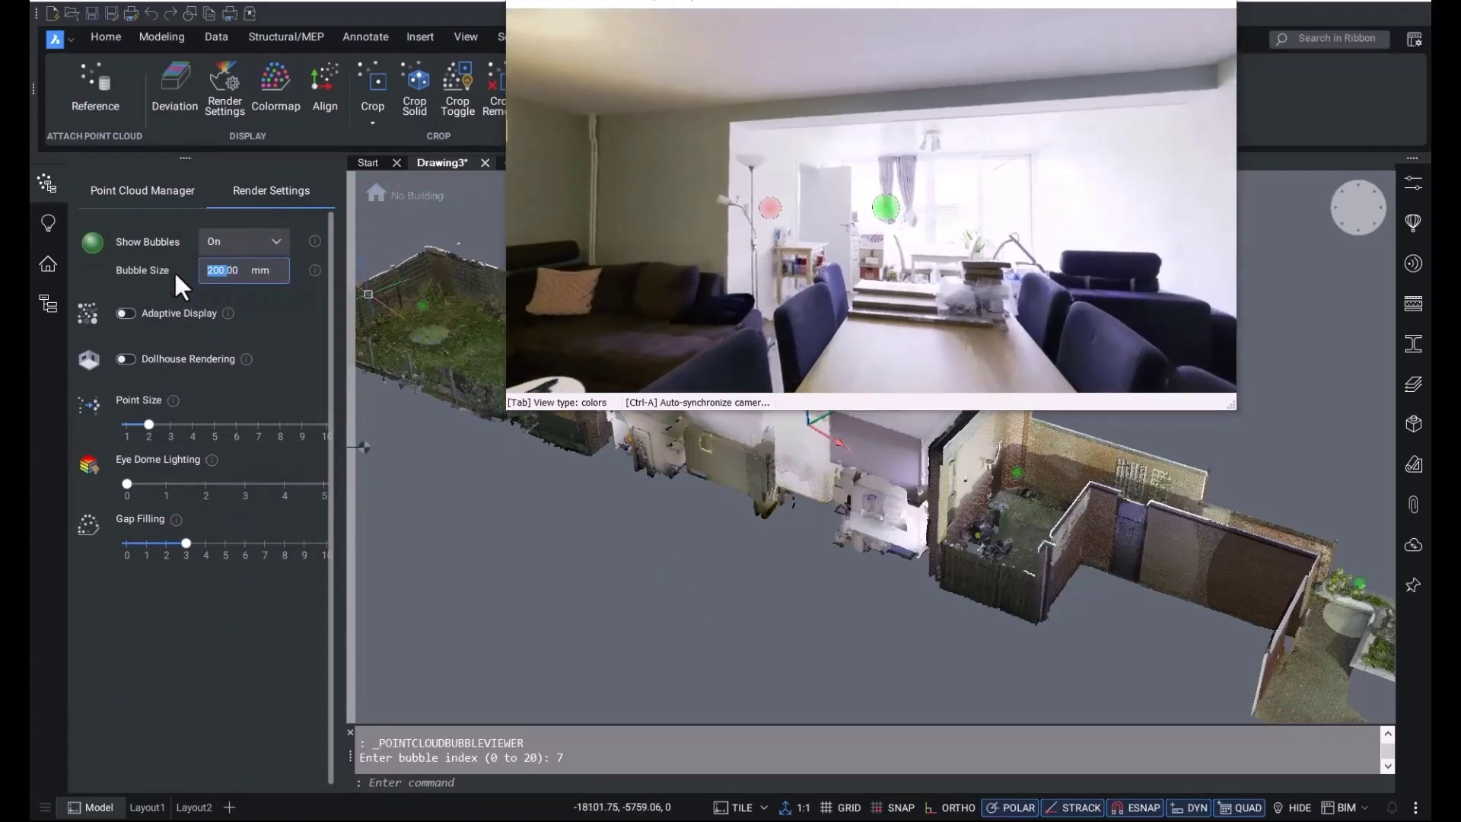
pyautogui.write('5')
pyautogui.press('Return')
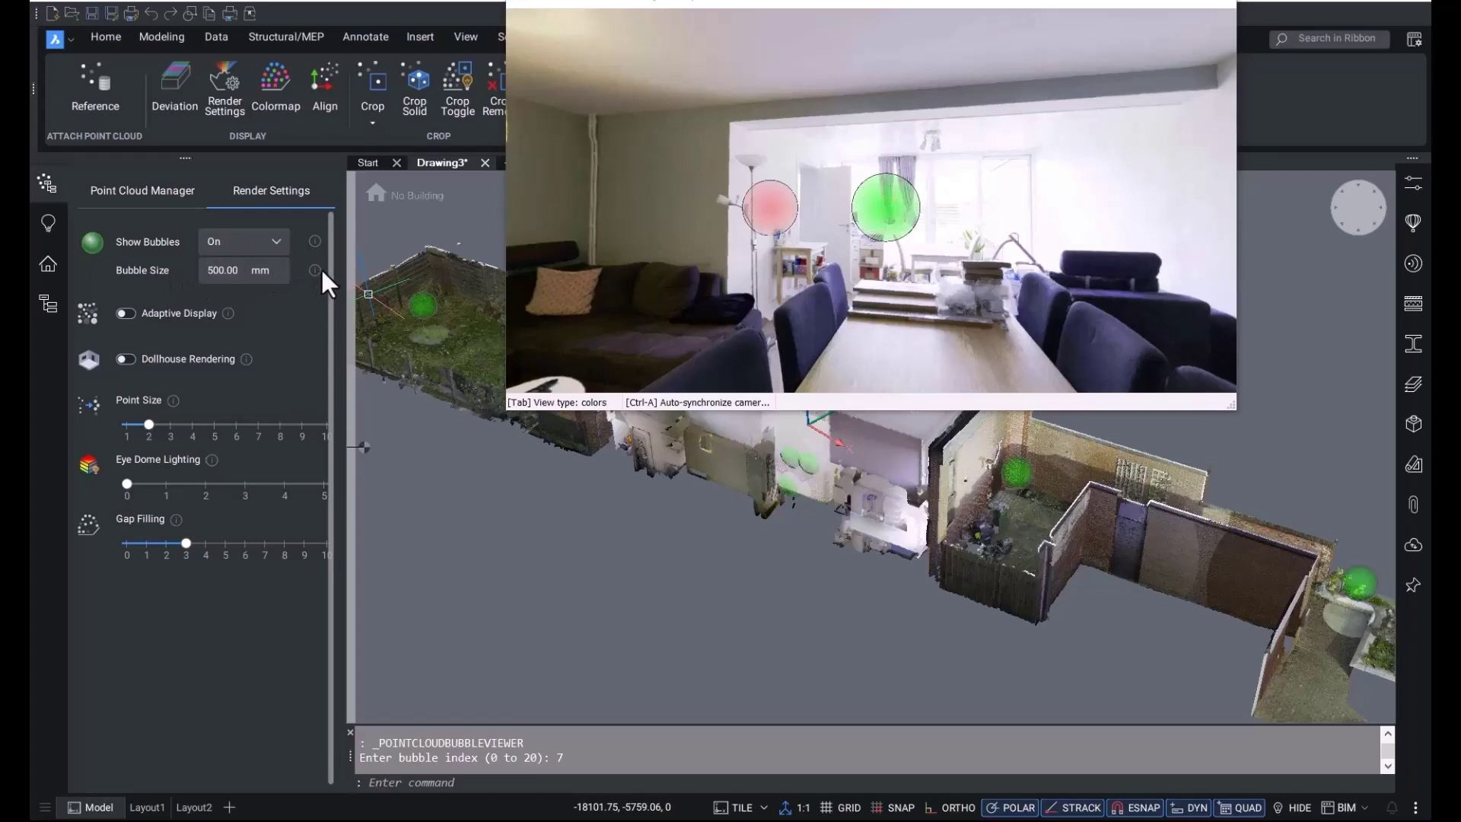
# Step: Set Show Bubbles to Visible Only and jump to a neighbouring scan's panorama
pyautogui.click(268, 242)
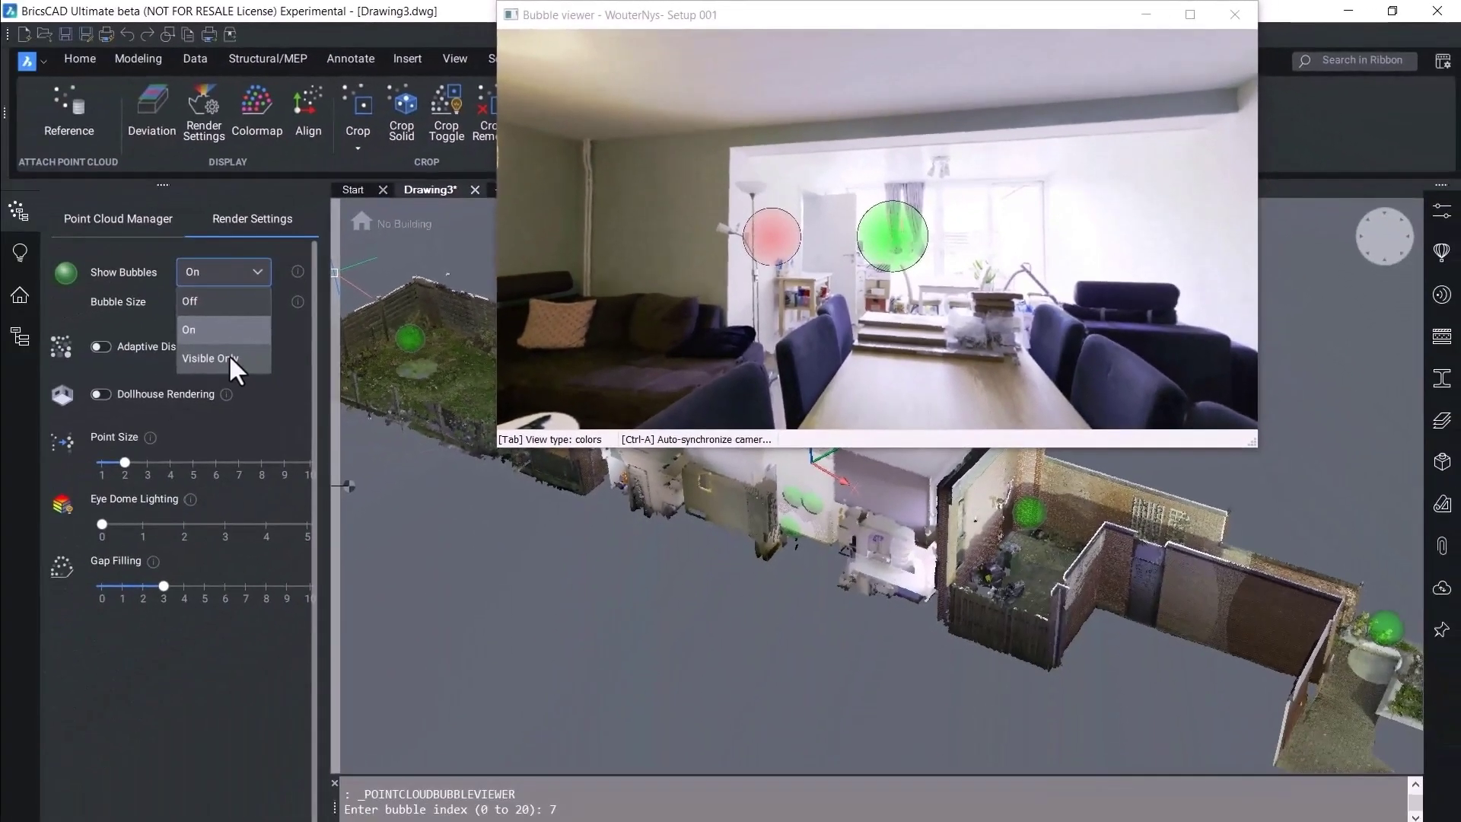
pyautogui.click(40, 438)
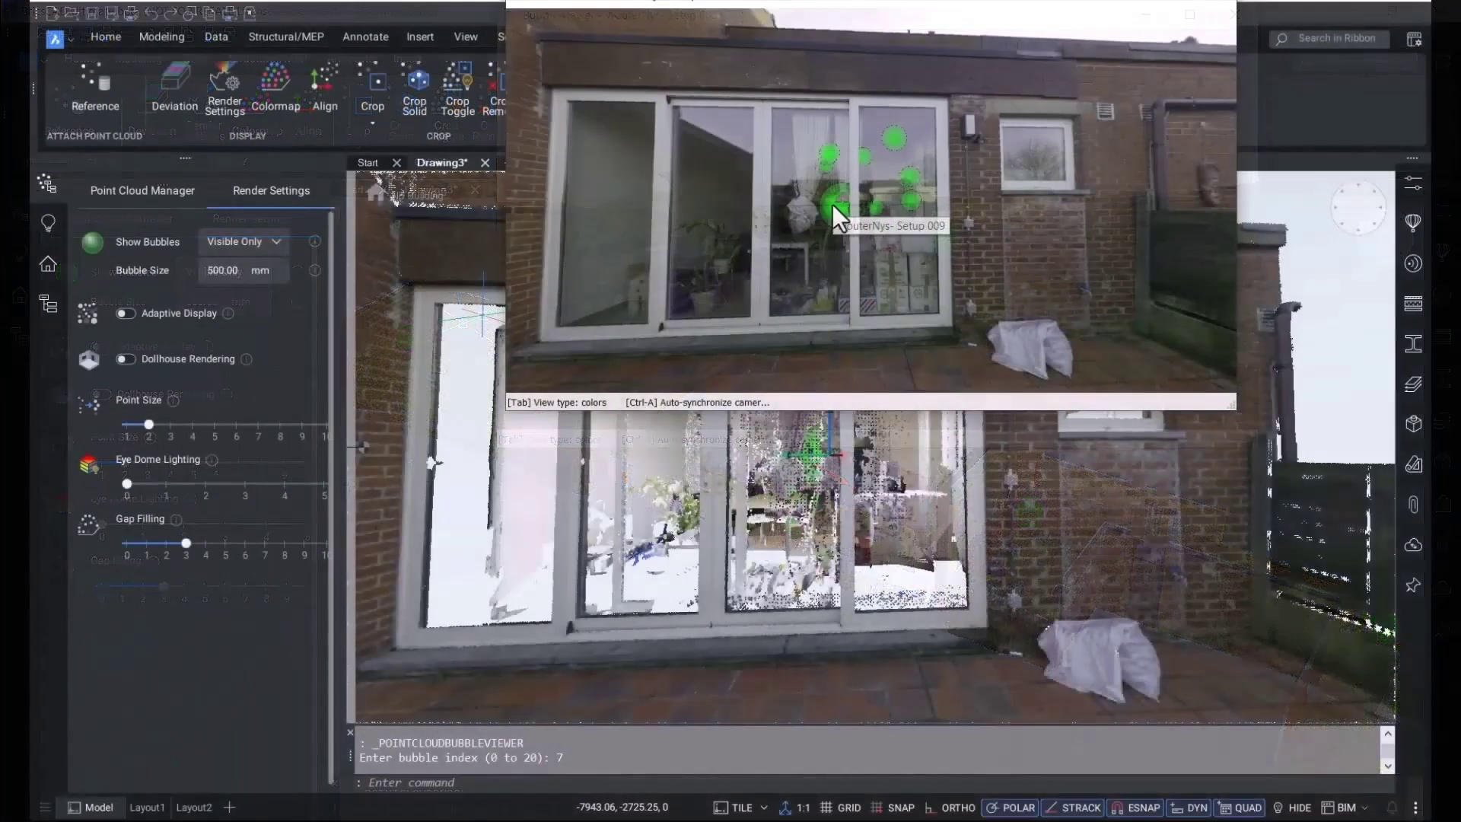
pyautogui.click(837, 233)
pyautogui.moveTo(825, 268); pyautogui.dragTo(993, 242)
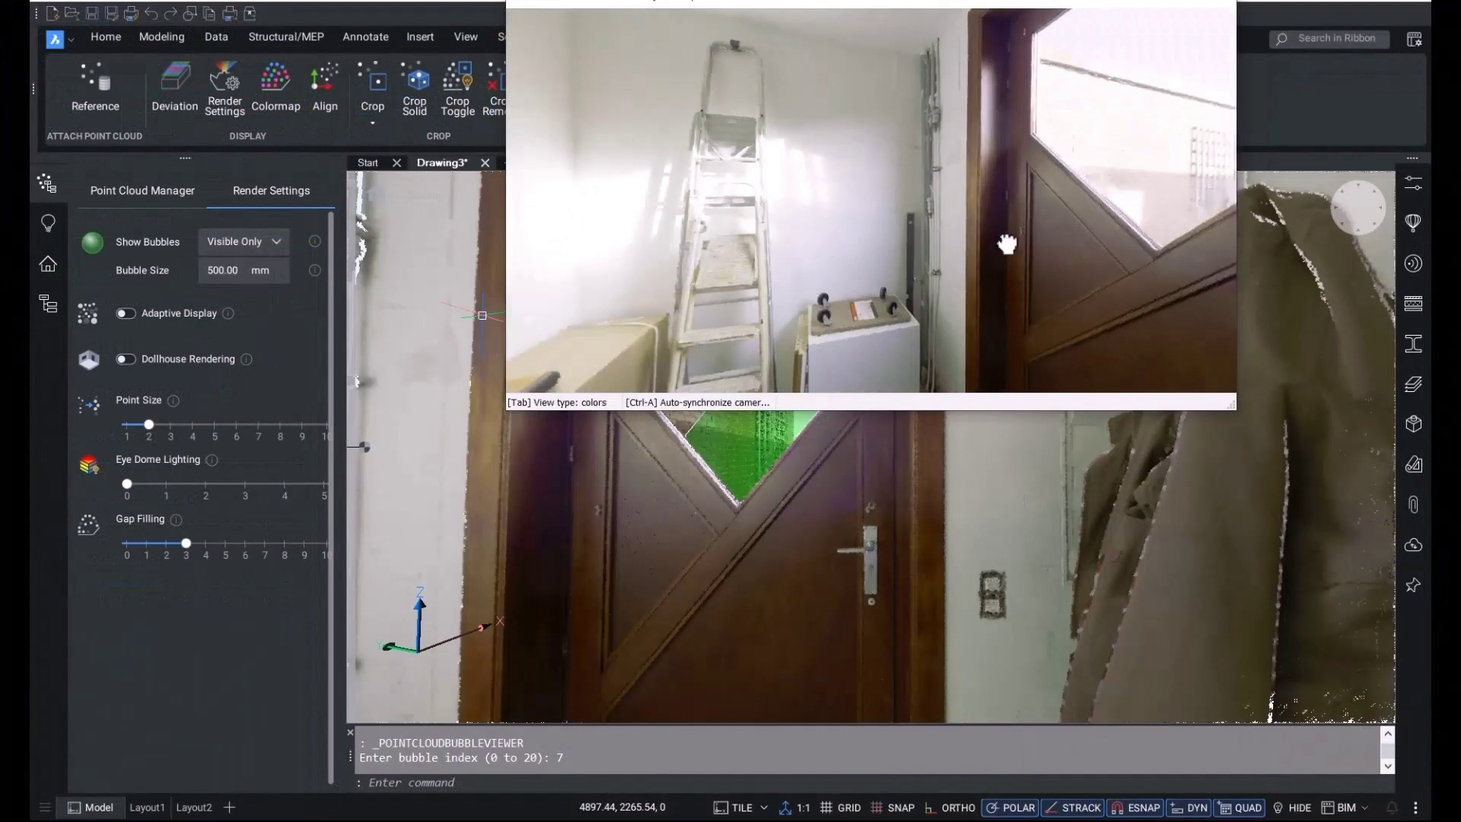
# Step: Set Show Bubbles back to On and jump to the Setup 015 panorama
pyautogui.click(231, 241)
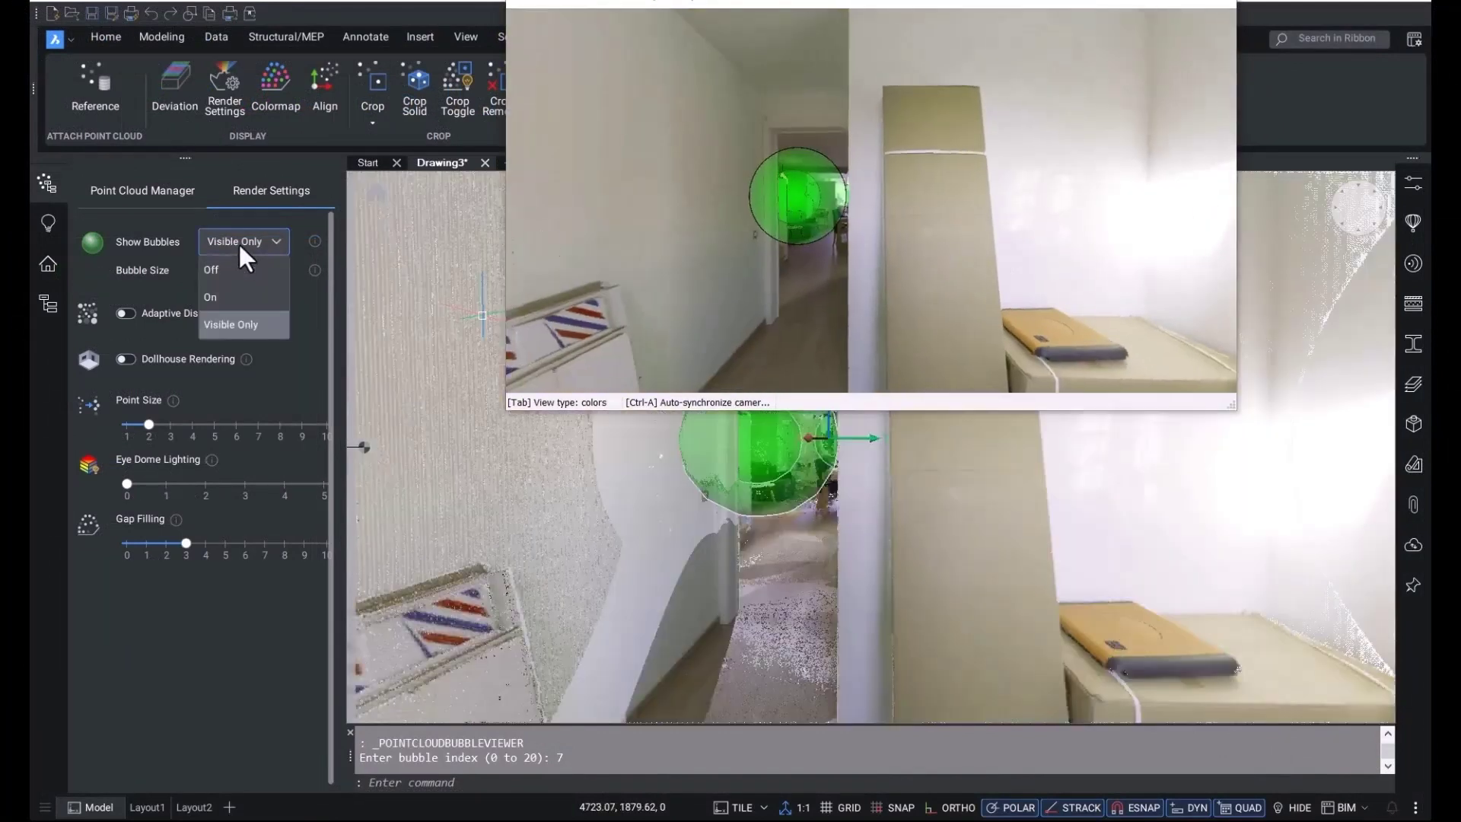
pyautogui.click(231, 299)
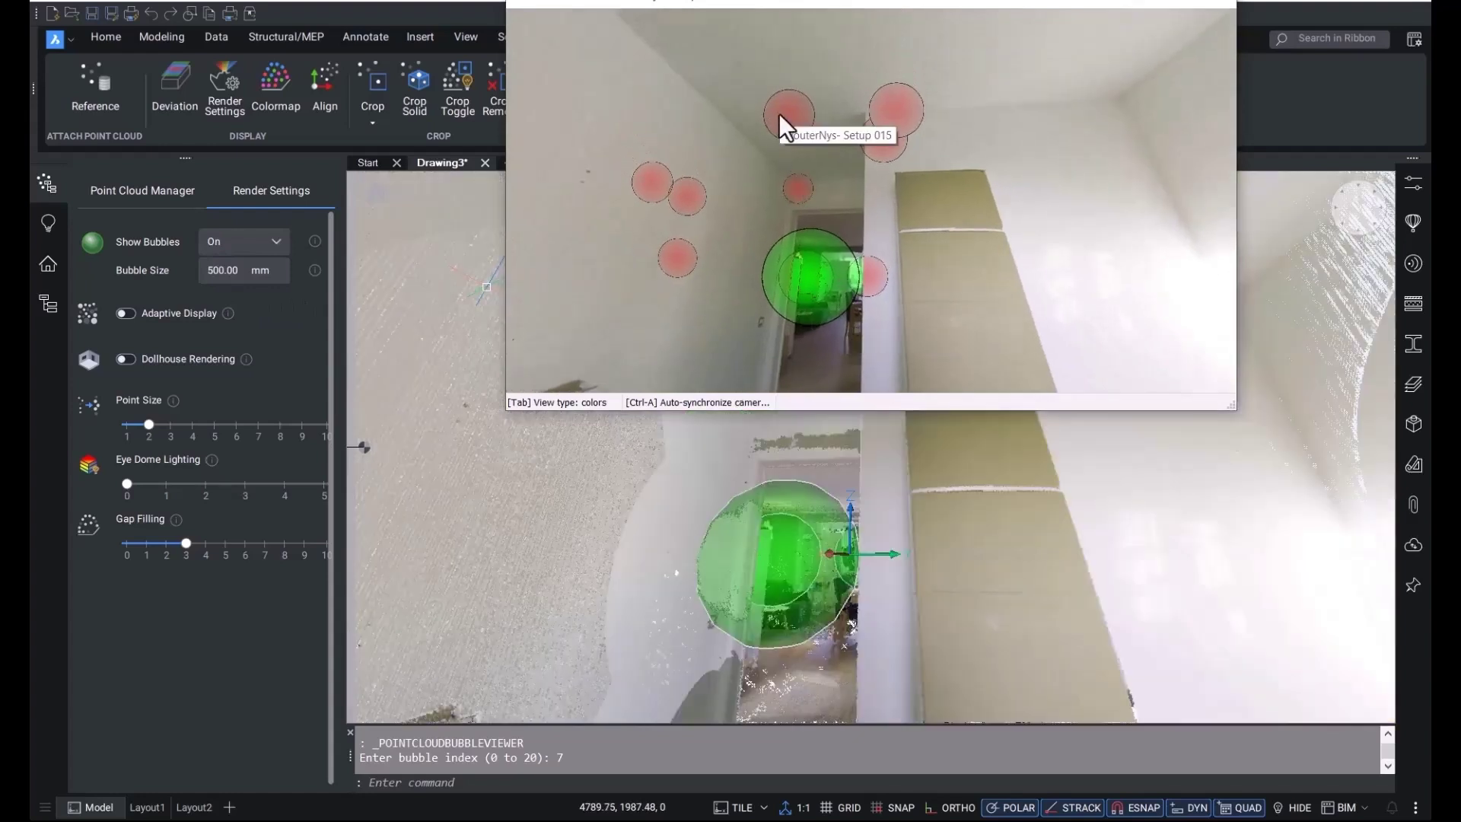
pyautogui.click(779, 112)
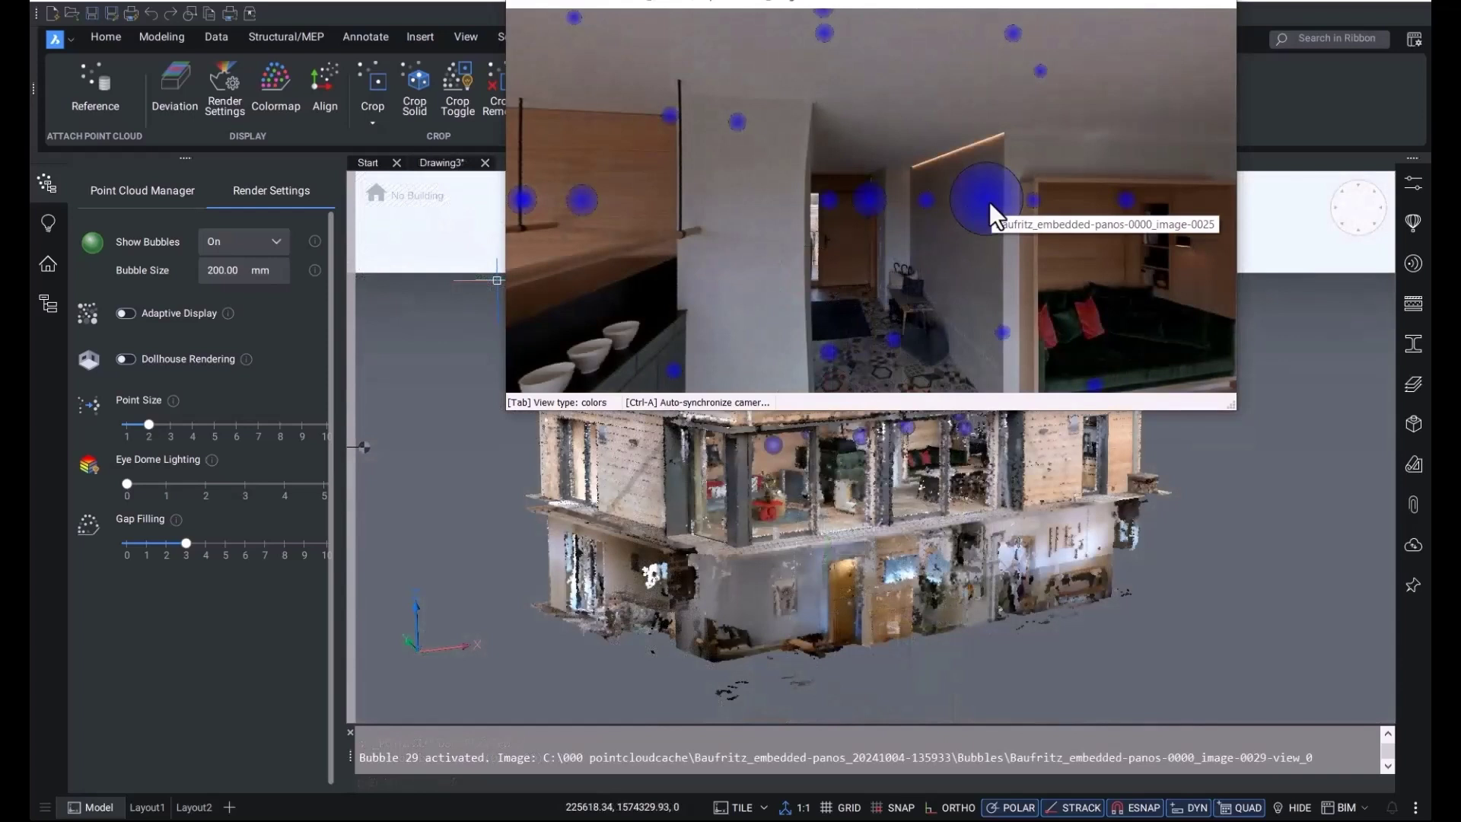
# Step: Jump to the panorama by the entrance door and look around to the left
pyautogui.click(872, 197)
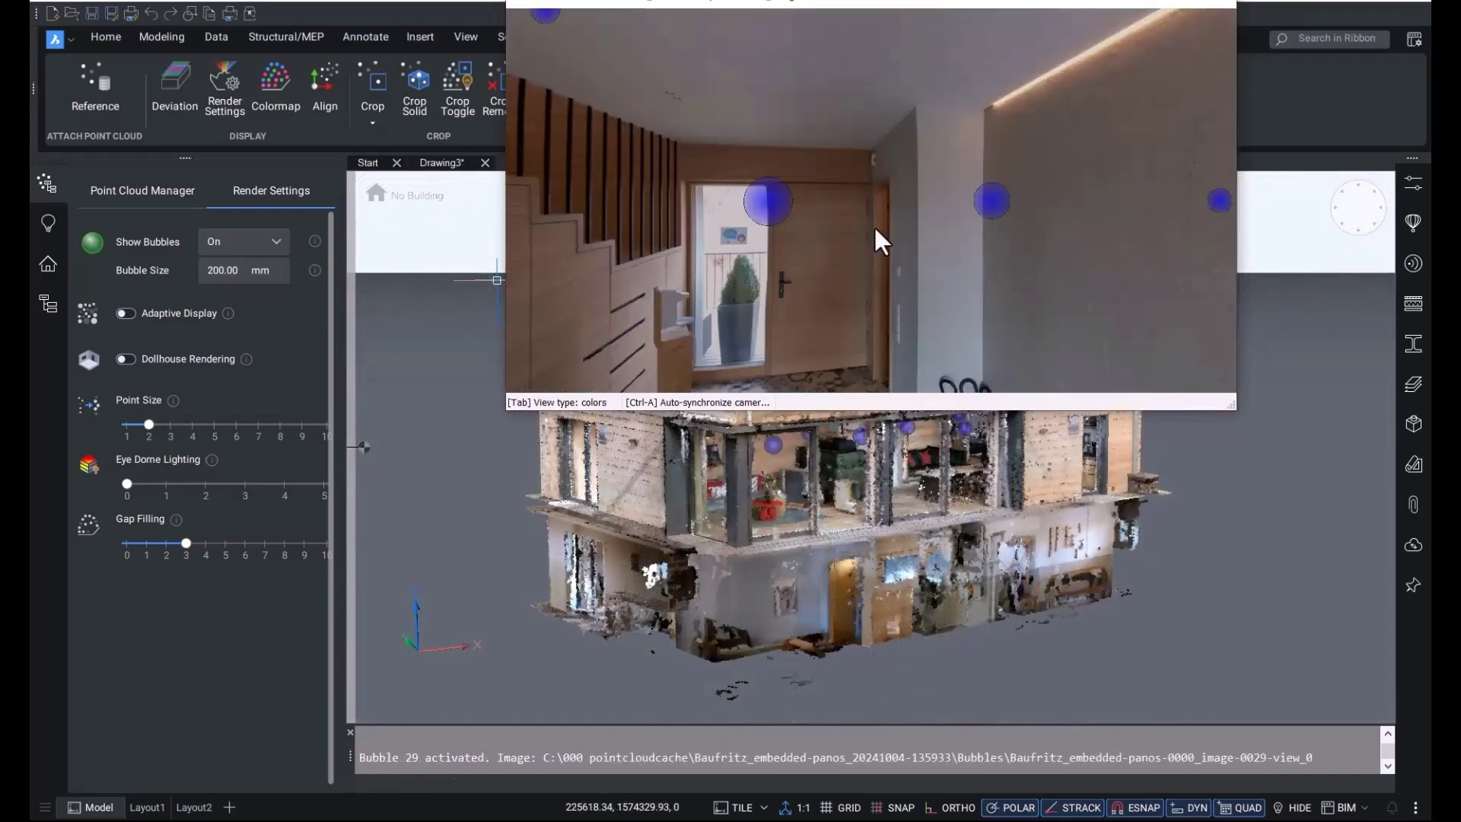
pyautogui.moveTo(770, 284); pyautogui.dragTo(866, 194)
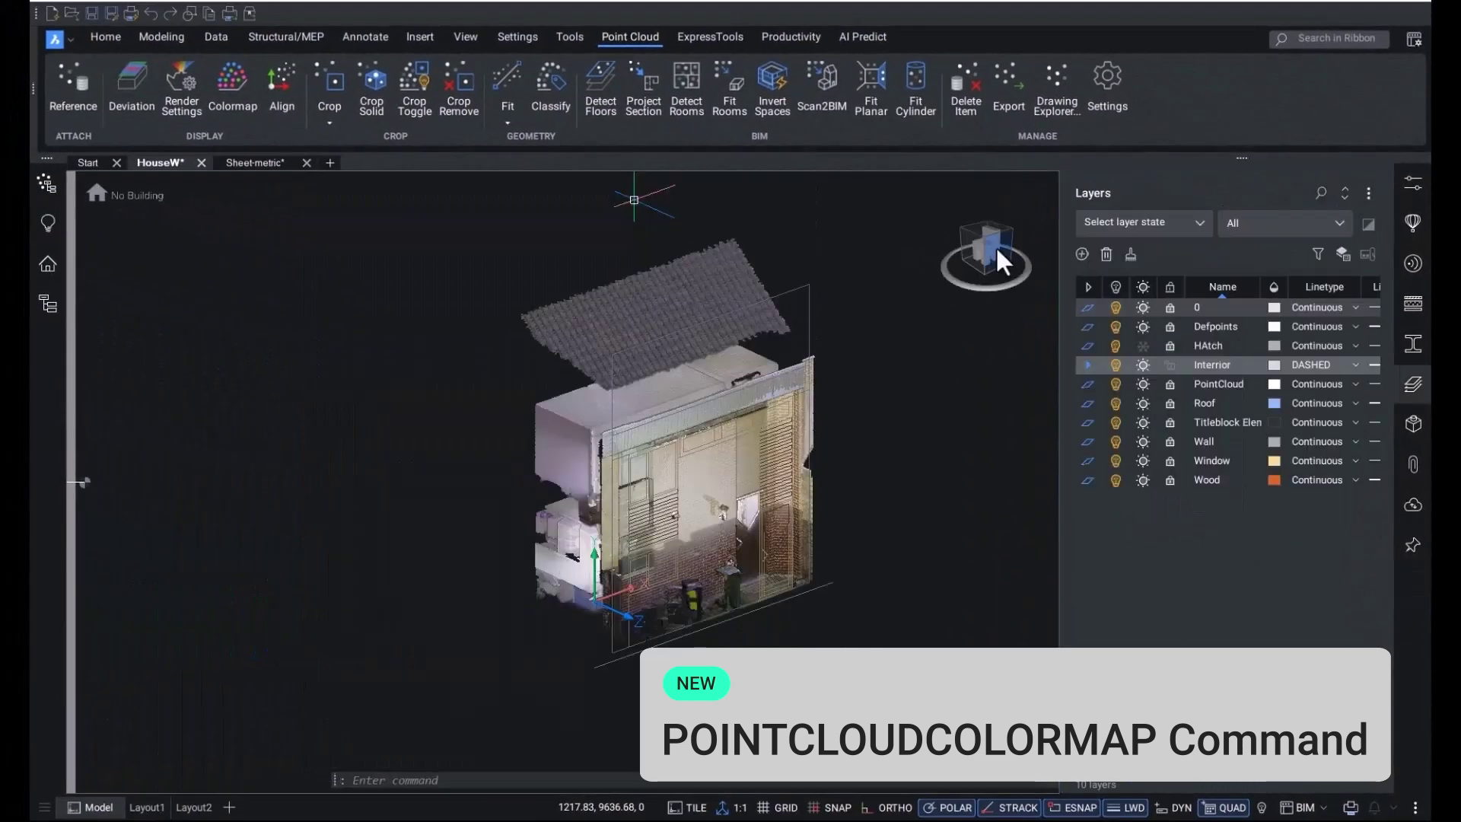
# Step: Switch to the ViewCube front elevation and set the colour map stylization to X-Ray
pyautogui.click(995, 245)
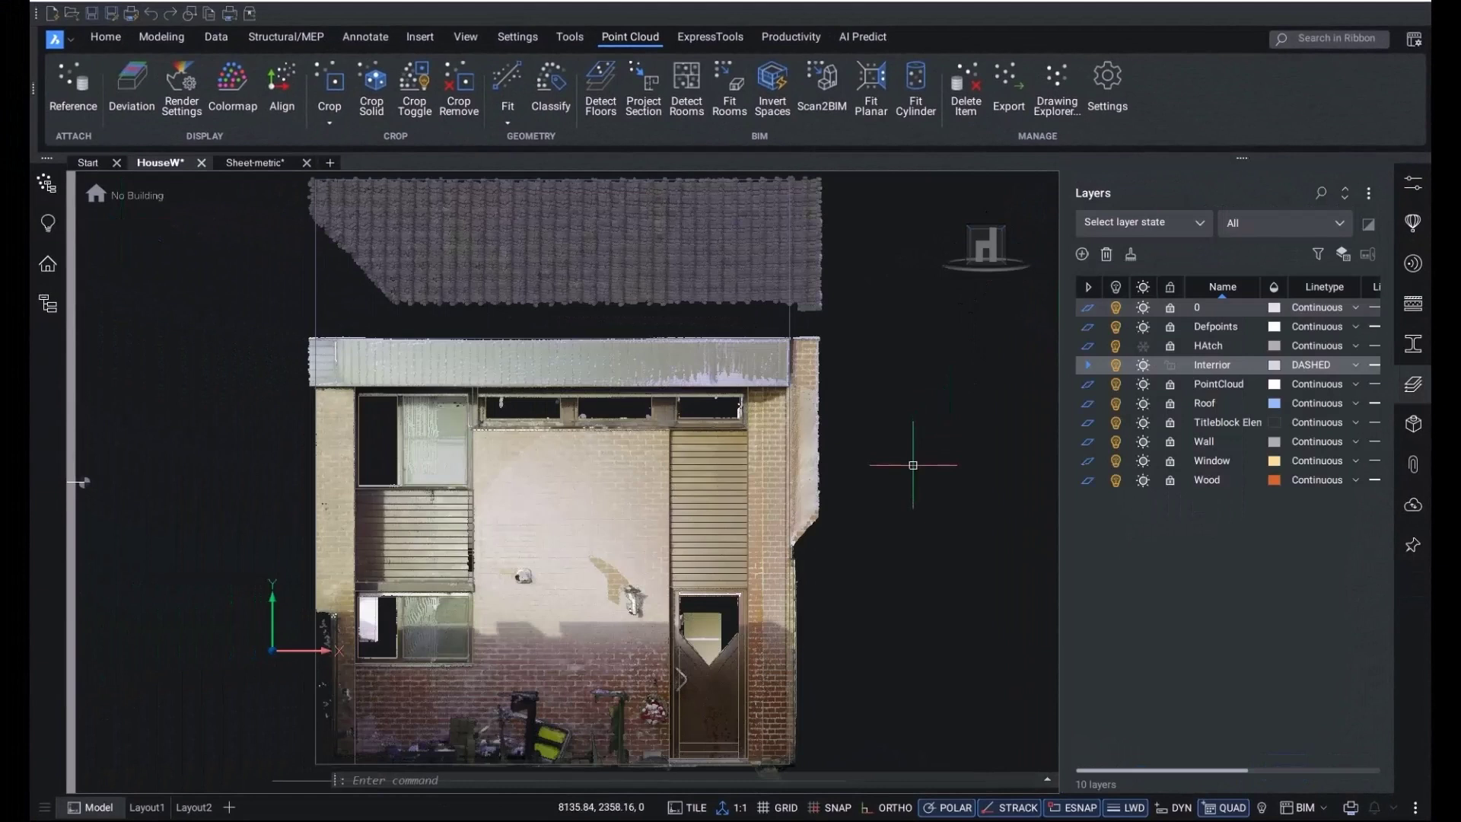
pyautogui.click(237, 96)
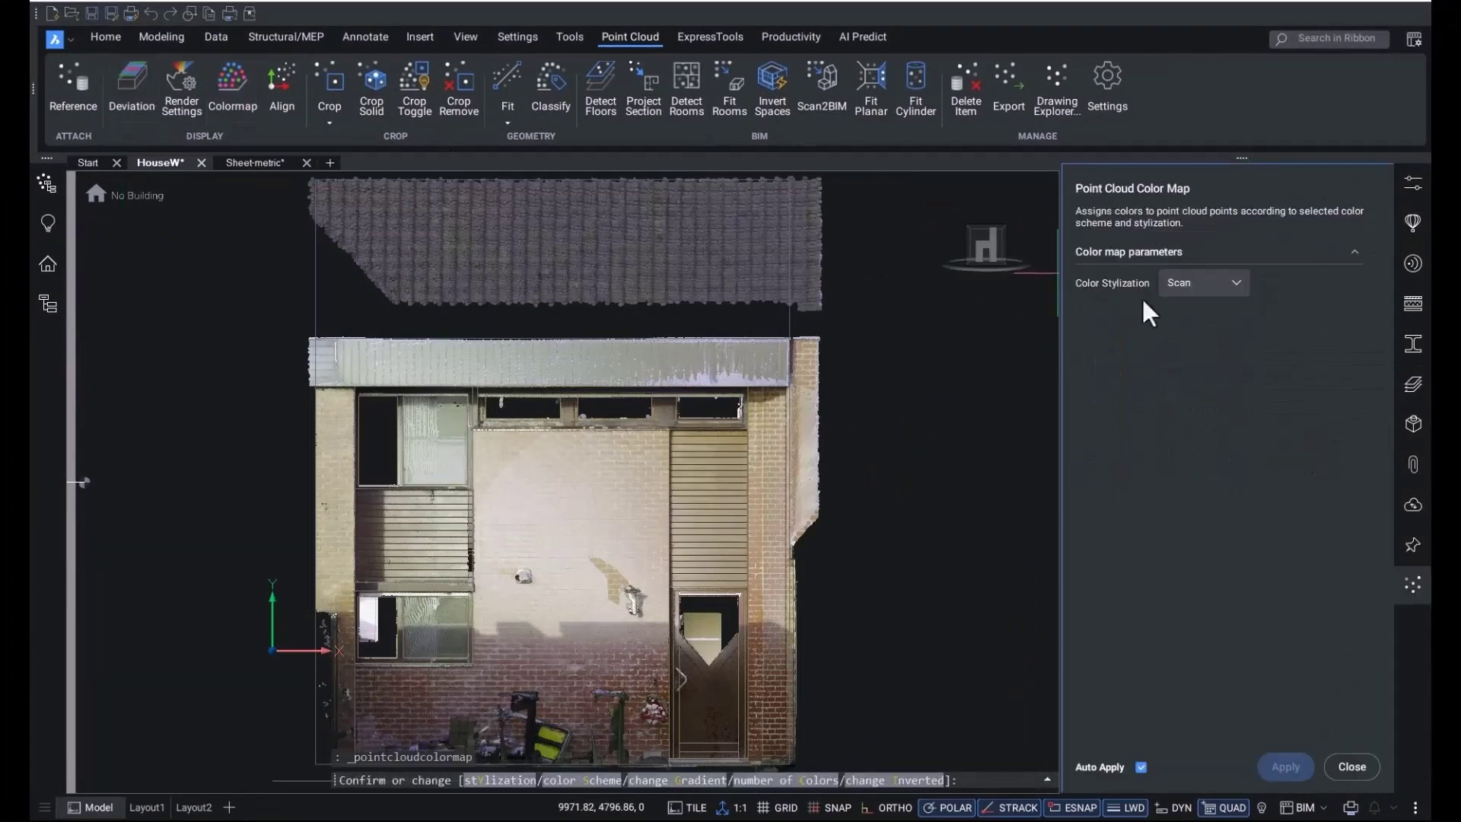
pyautogui.click(1216, 281)
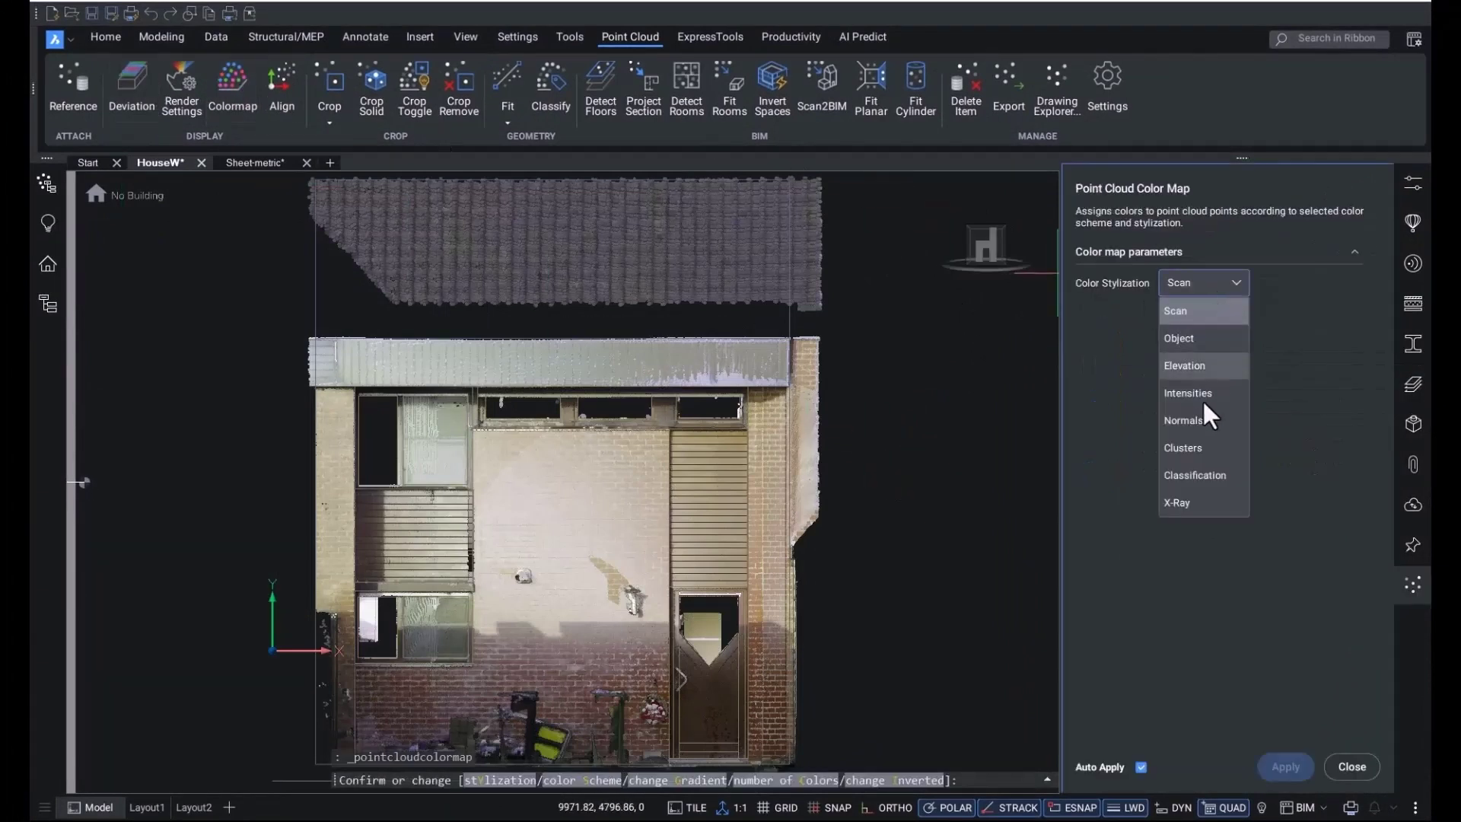
pyautogui.click(1190, 502)
pyautogui.press('Return')
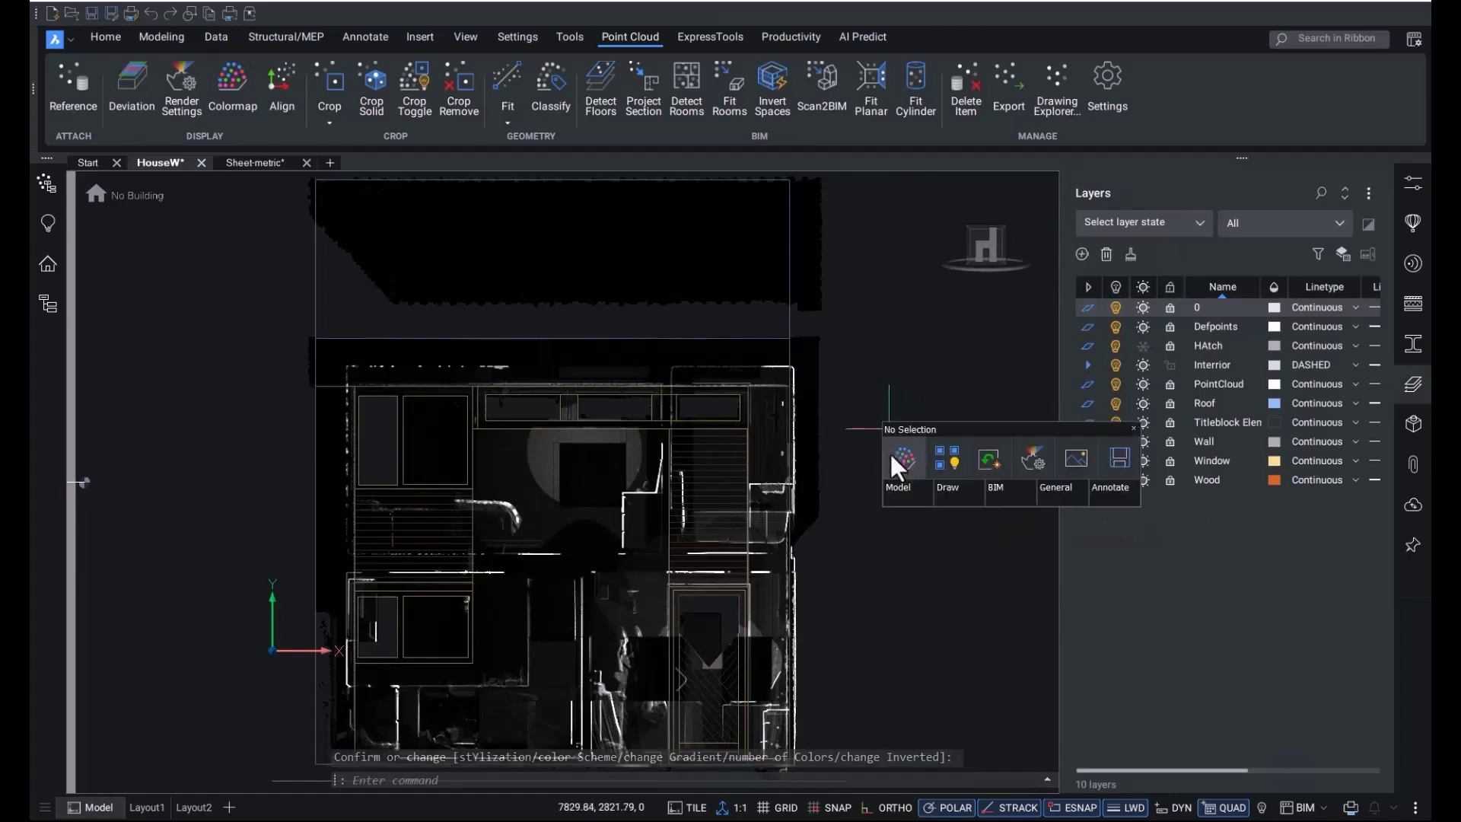
# Step: Draw a rectangle from the wall corner to the opposite corner with RECTANG
pyautogui.hotkey('ctrl', 'r')
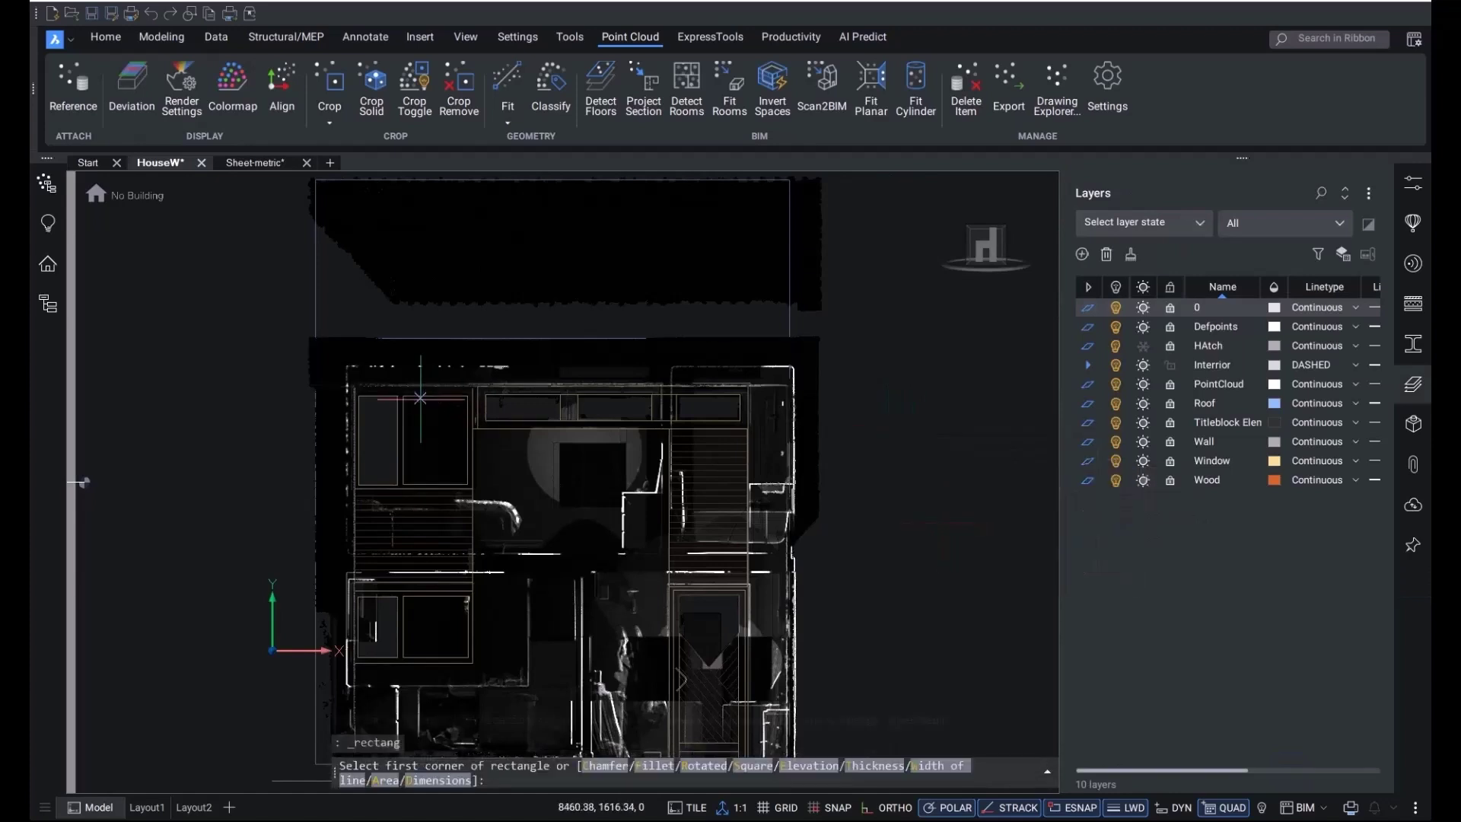
pyautogui.scroll(3, 350, 374)
pyautogui.scroll(3, 332, 355)
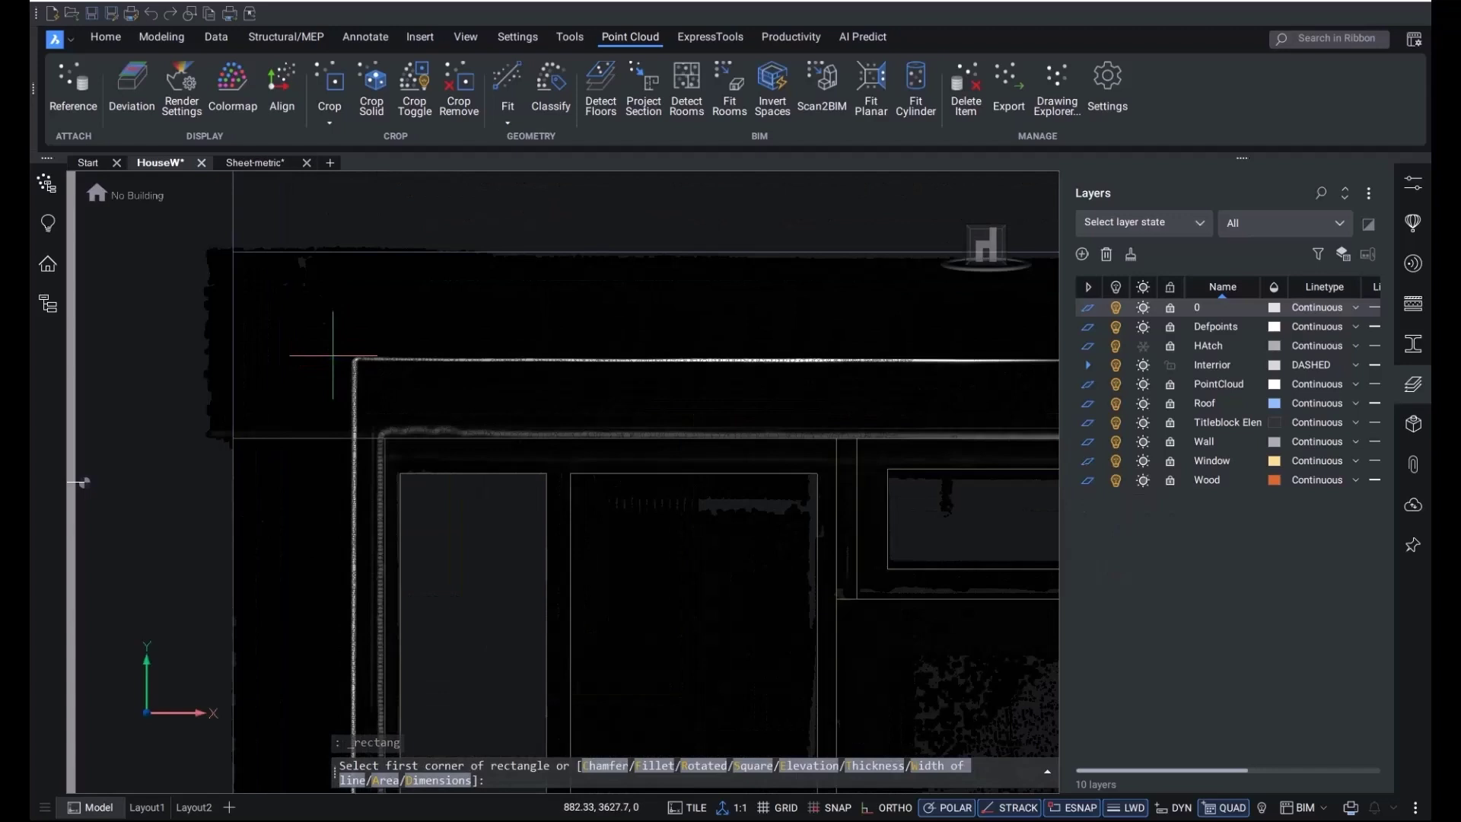
pyautogui.click(355, 358)
pyautogui.scroll(-5, 350, 335)
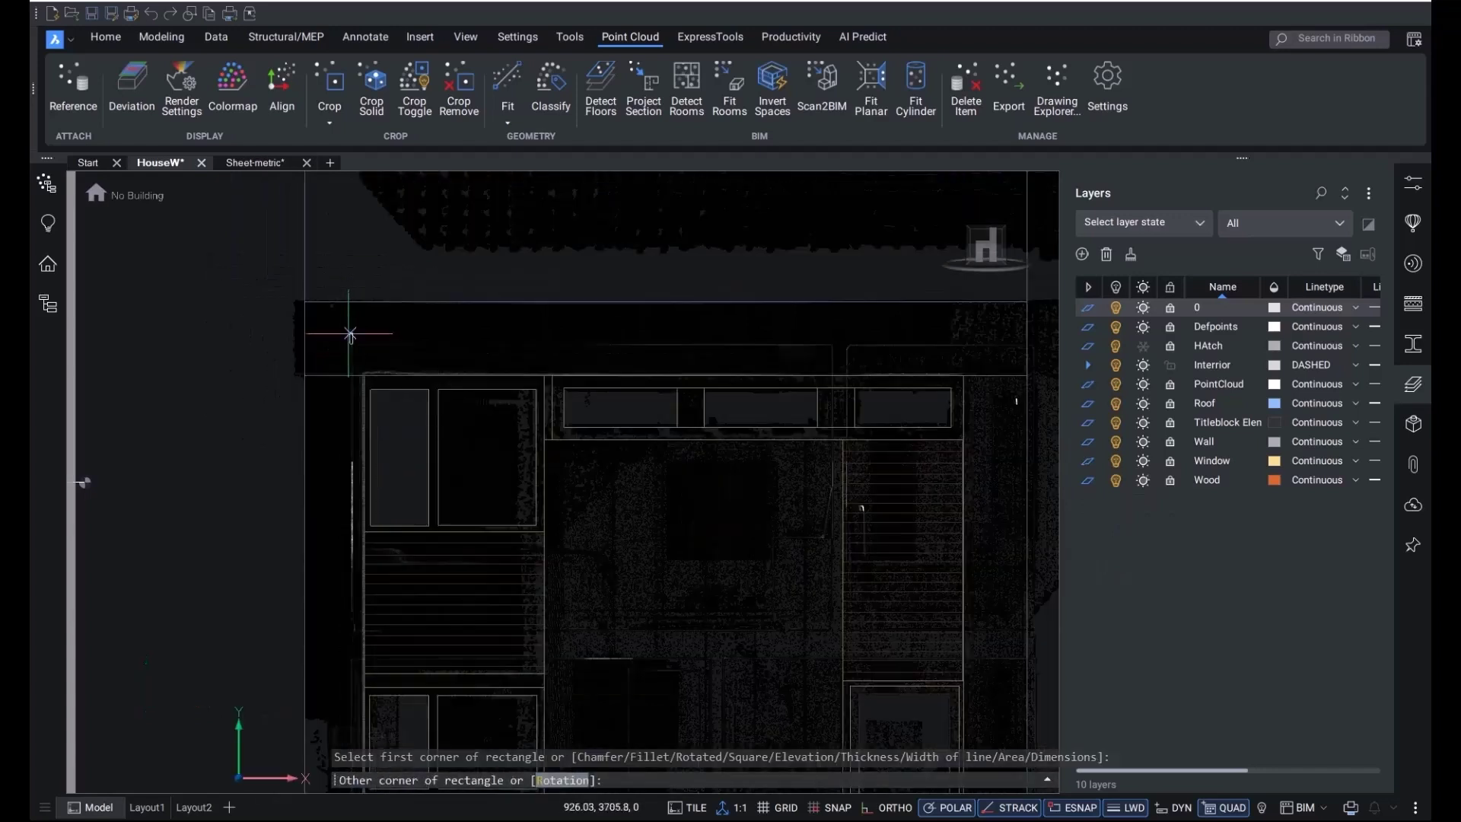
pyautogui.scroll(2, 675, 581)
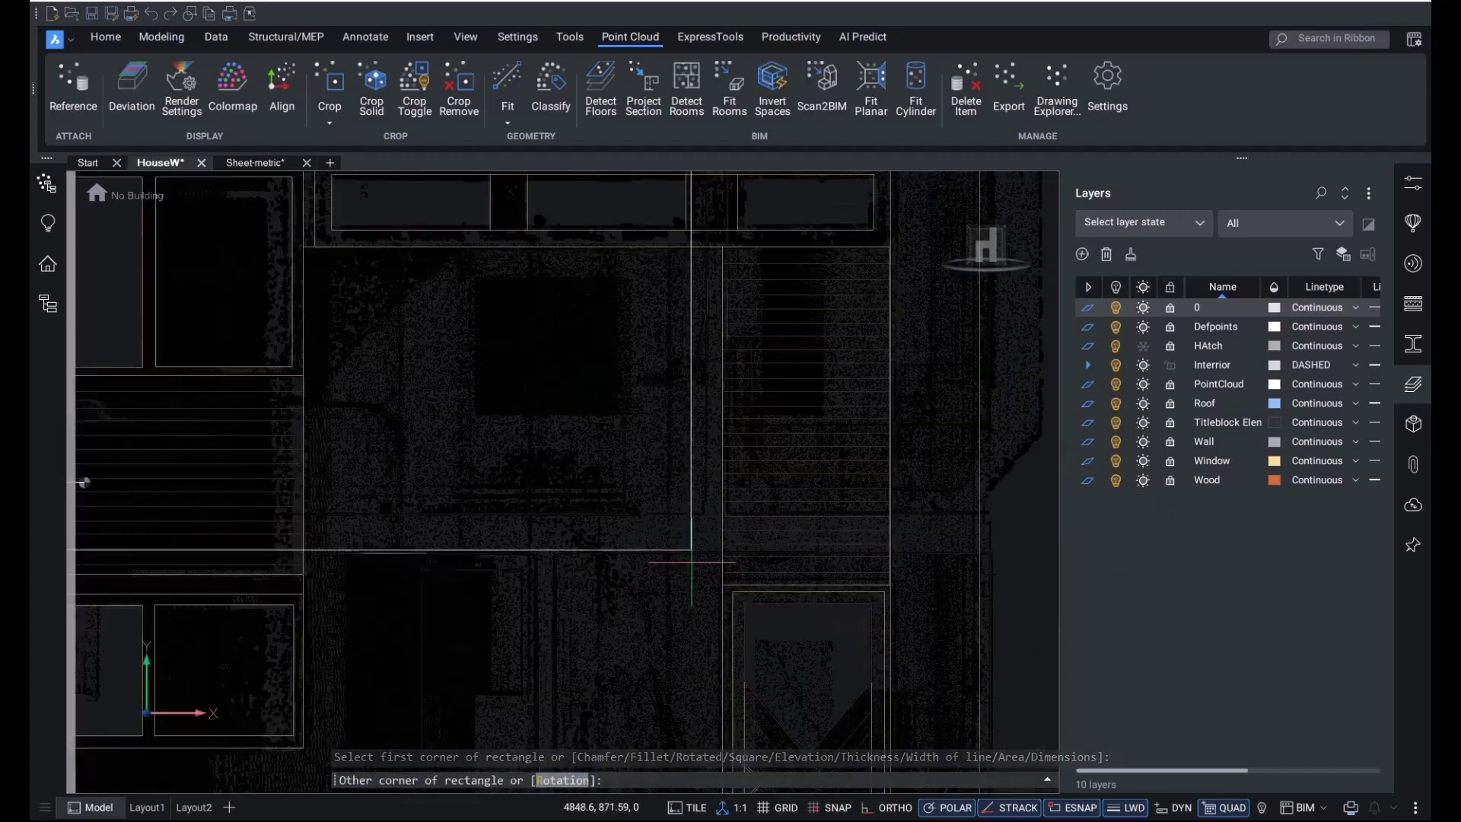
pyautogui.scroll(2, 716, 528)
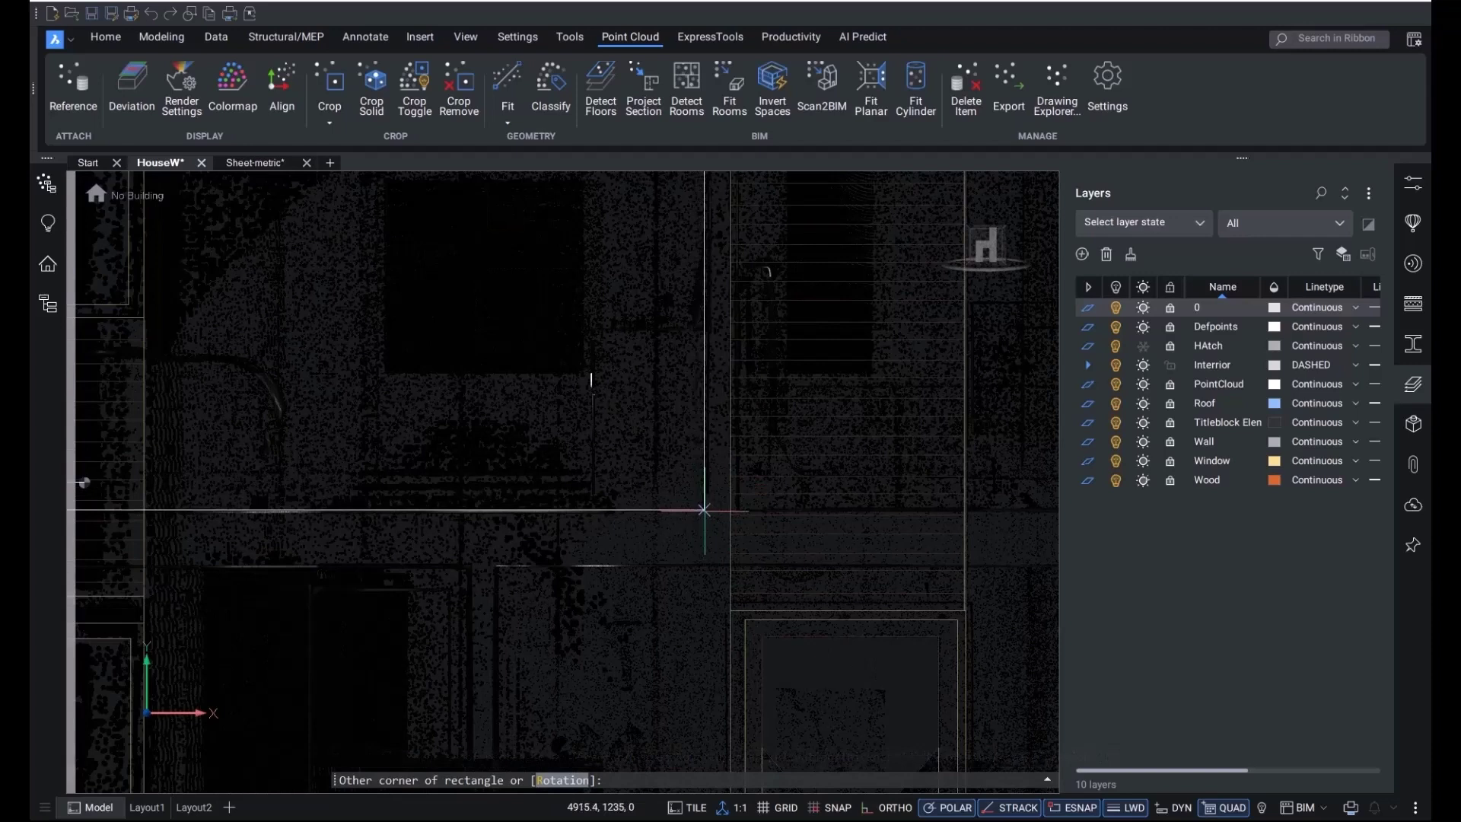
pyautogui.click(707, 511)
pyautogui.scroll(4, 670, 583)
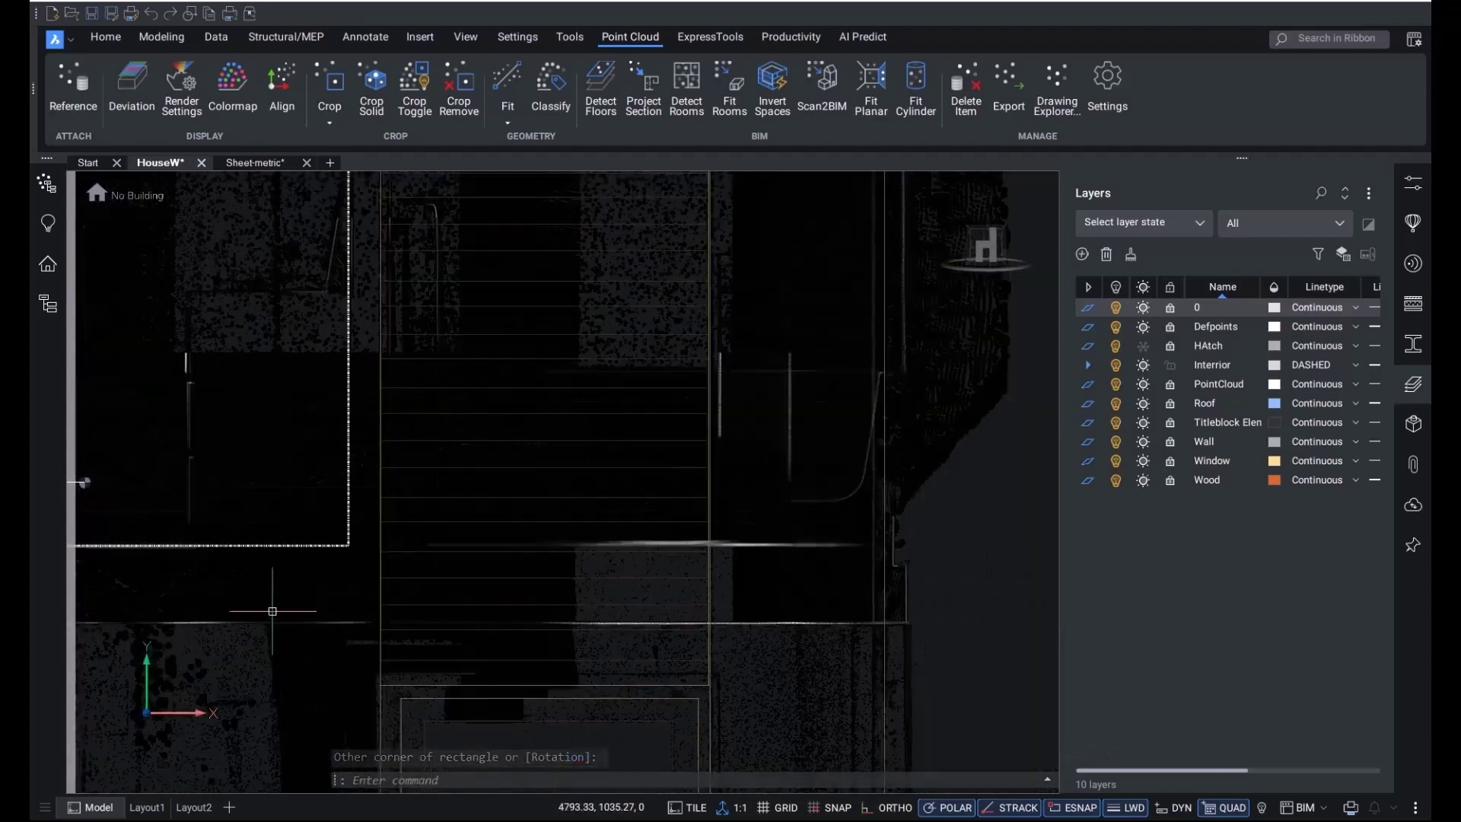
# Step: Draw a second rectangle by picking its two corners
pyautogui.press('Return')
pyautogui.click(818, 569)
pyautogui.scroll(-3, 678, 489)
pyautogui.scroll(3, 731, 457)
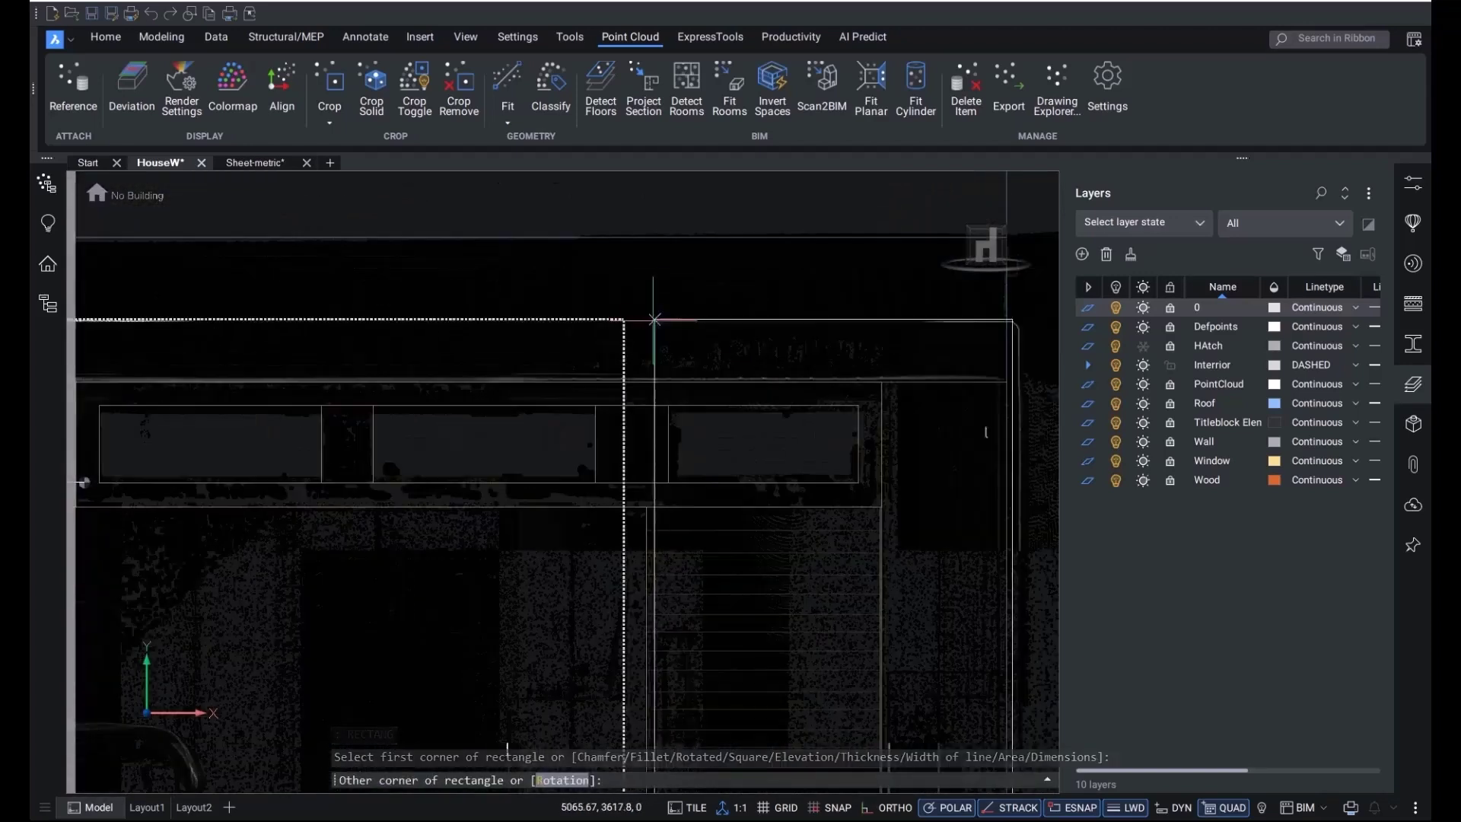
pyautogui.scroll(-3, 789, 414)
pyautogui.click(789, 414)
pyautogui.scroll(3, 700, 613)
pyautogui.scroll(-4, 700, 614)
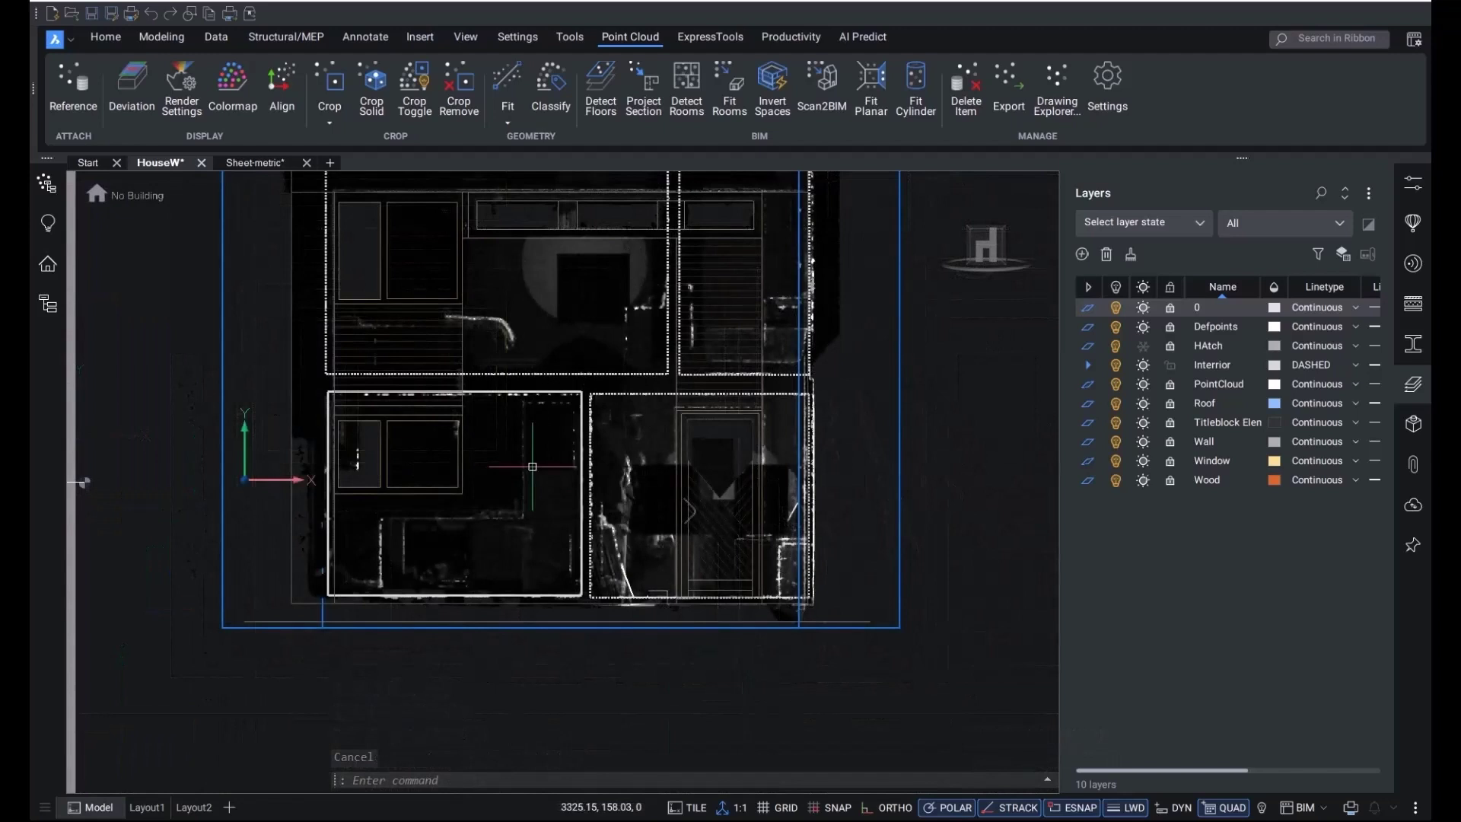
# Step: Hide the point cloud, leaving the traced linework, and view it on Layout1
pyautogui.click(547, 494)
pyautogui.scroll(2, 450, 711)
pyautogui.scroll(-3, 449, 711)
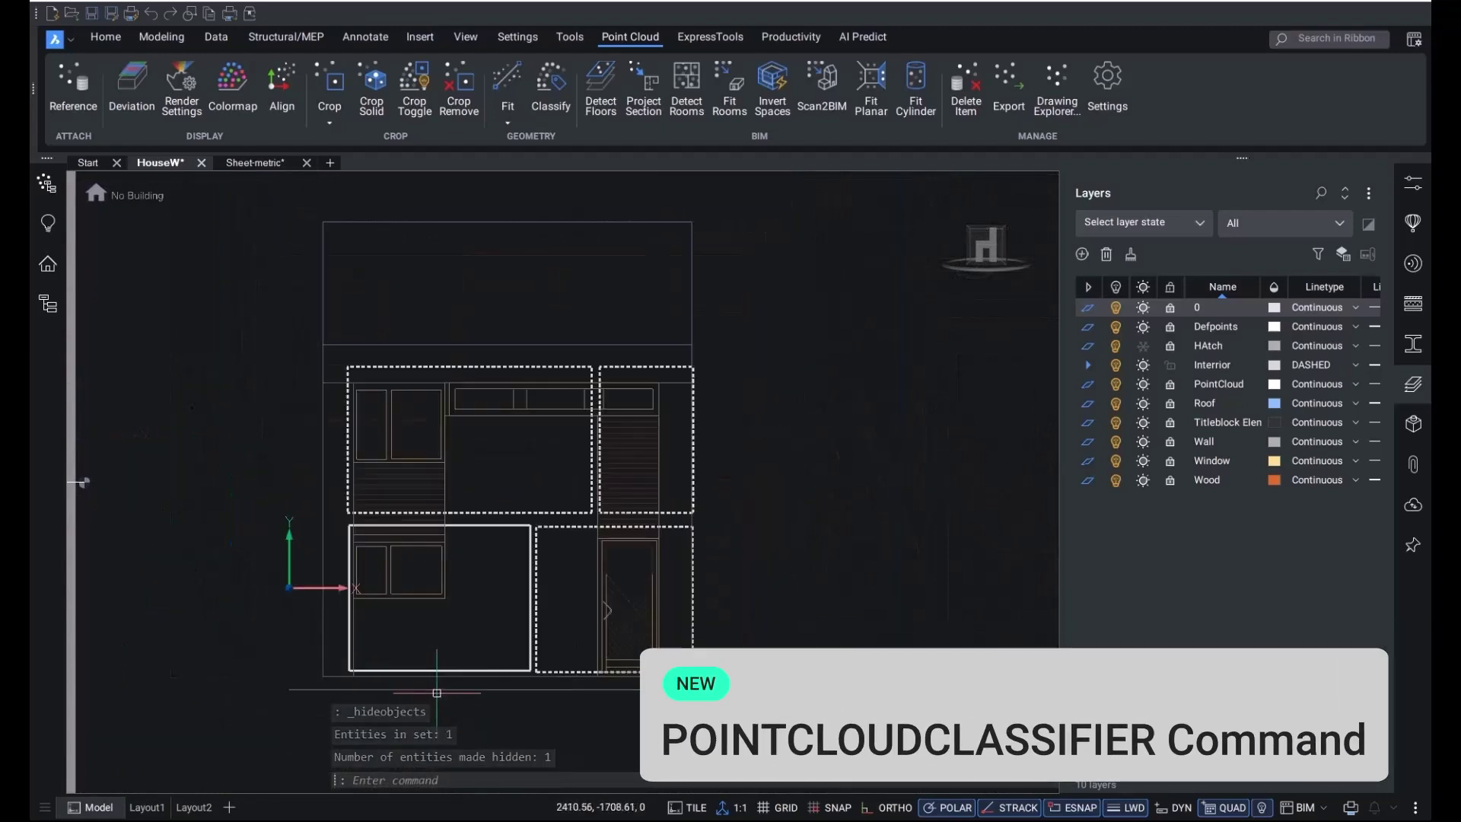
pyautogui.click(146, 808)
pyautogui.scroll(-2, 701, 449)
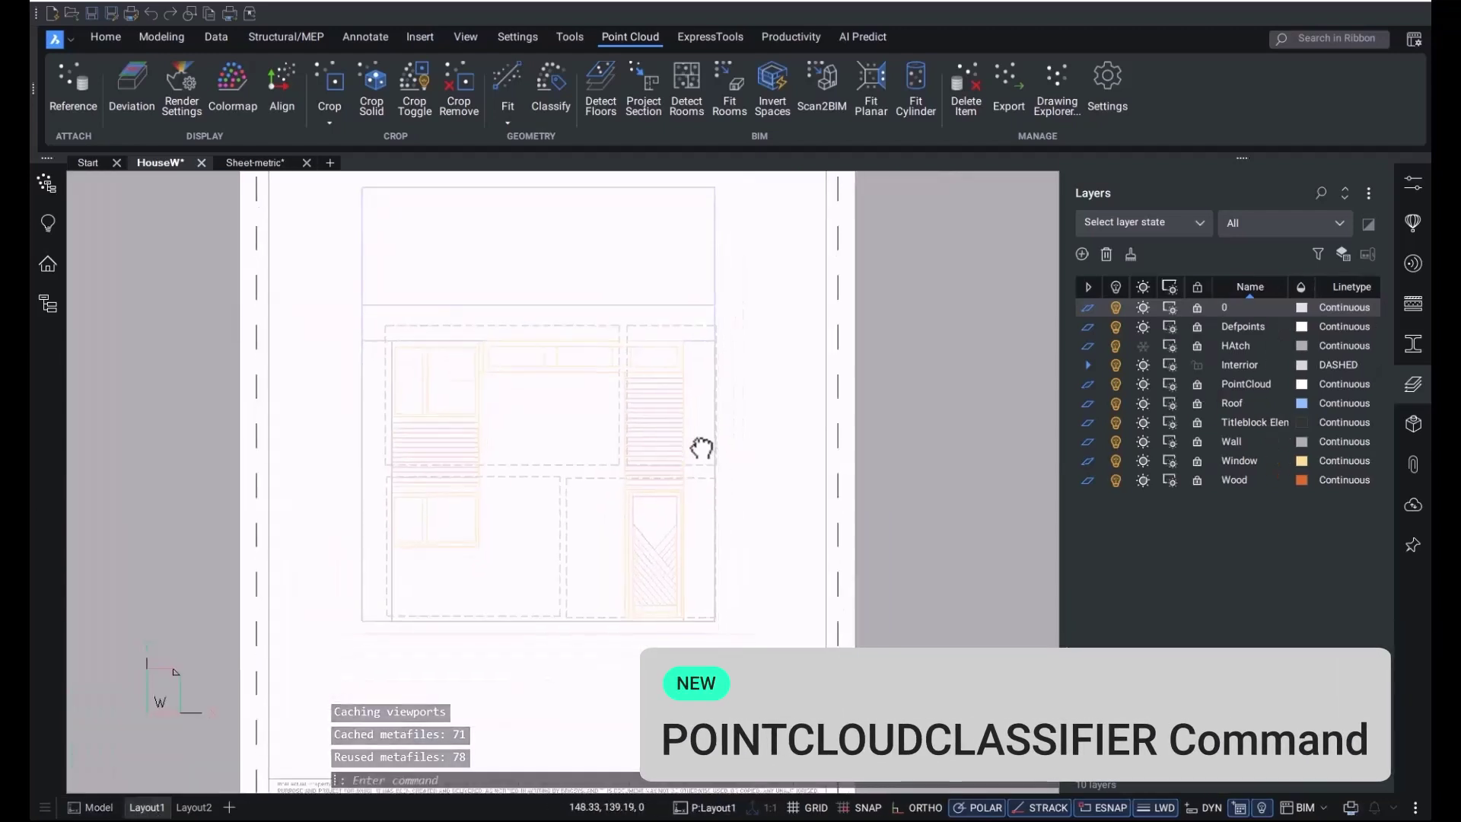
pyautogui.scroll(-1, 920, 450)
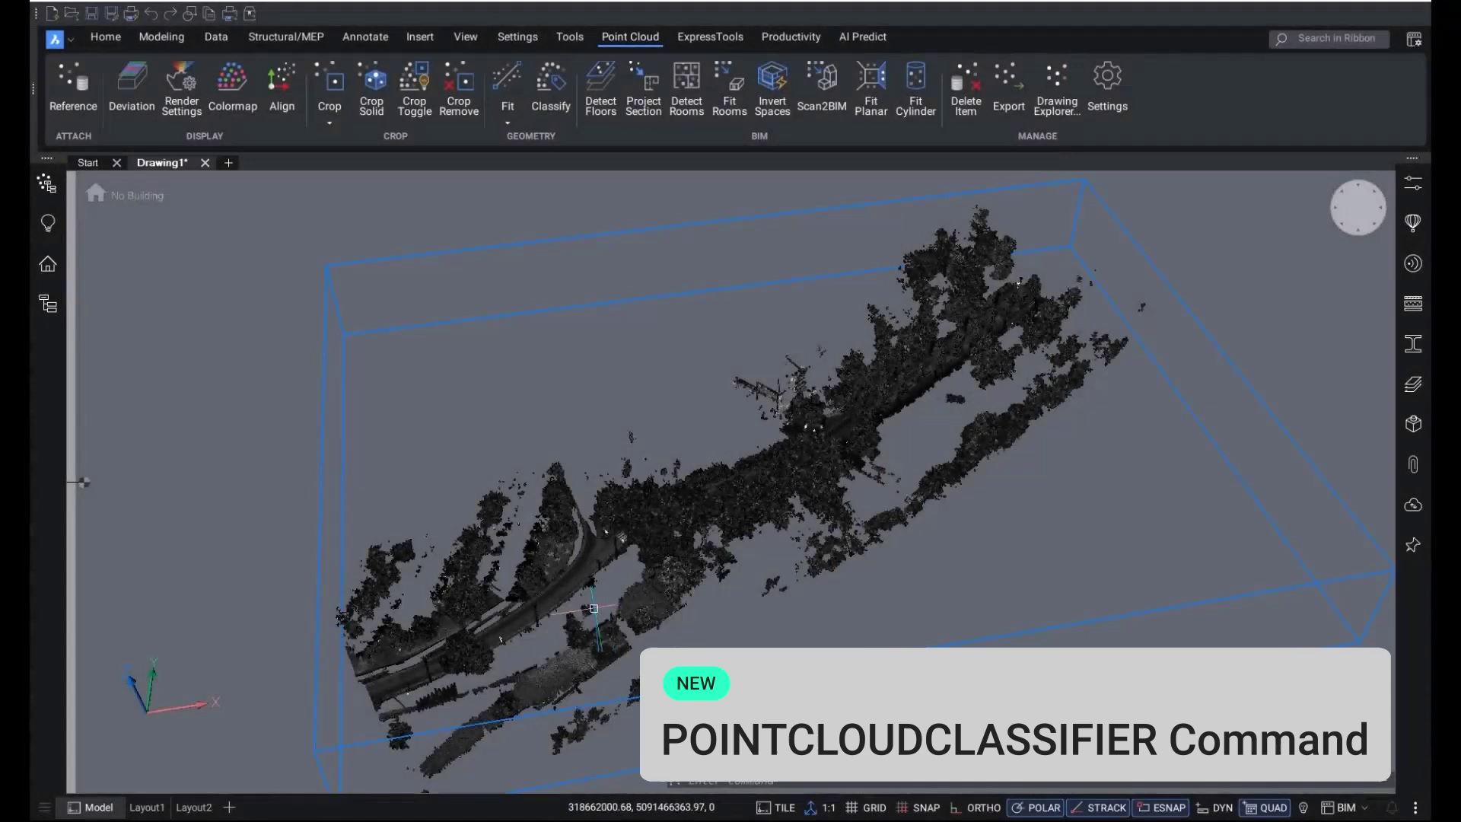
# Step: Orbit around the road point cloud and open the Point Cloud Manager class list
pyautogui.keyDown('shift'); pyautogui.moveTo(685, 632); pyautogui.dragTo(625, 592, button='middle'); pyautogui.keyUp('shift')
pyautogui.scroll(10, 625, 592)
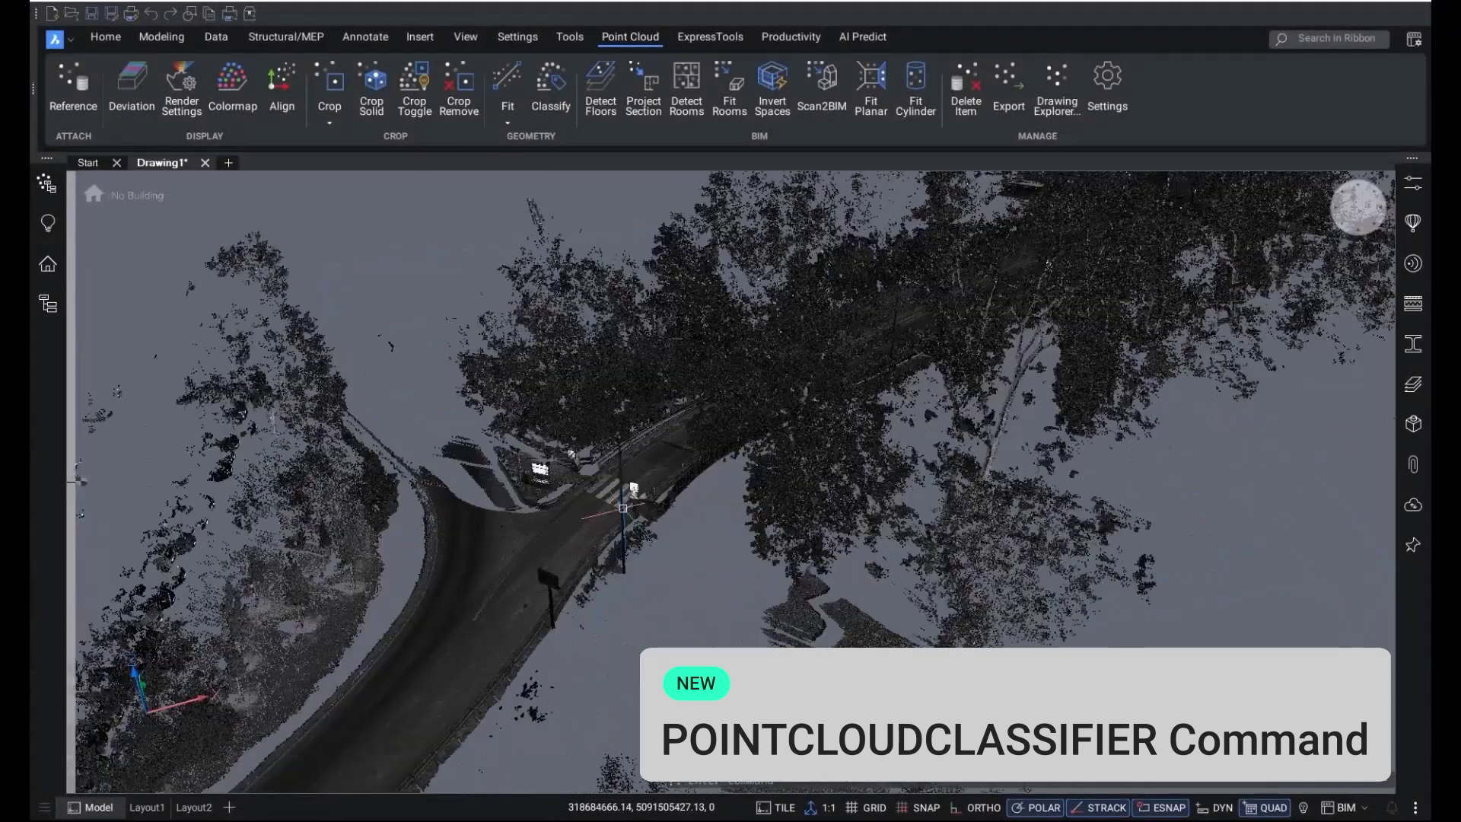
pyautogui.scroll(-10, 662, 494)
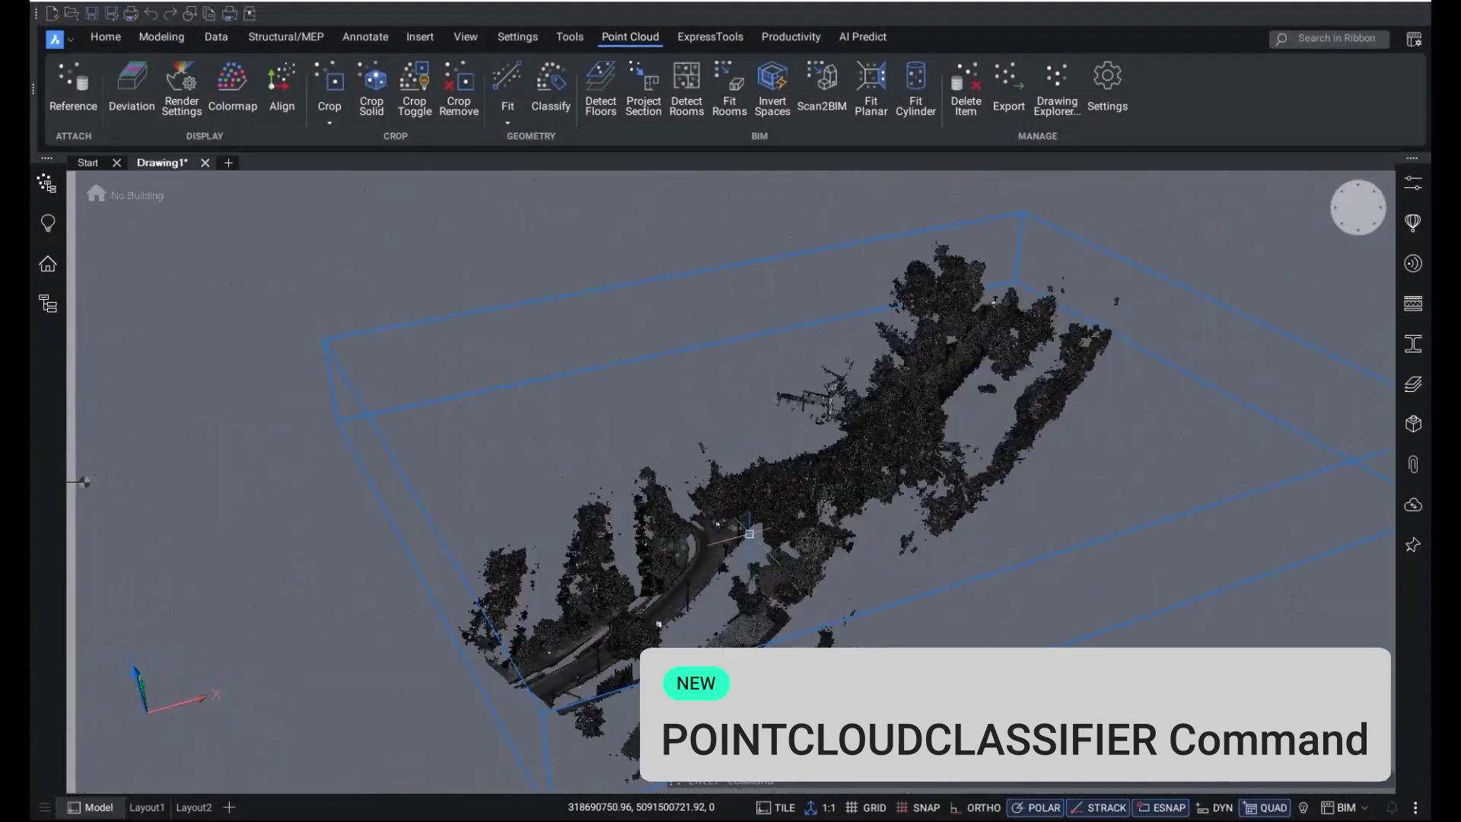
pyautogui.keyDown('shift'); pyautogui.moveTo(742, 537); pyautogui.dragTo(679, 532, button='middle'); pyautogui.keyUp('shift')
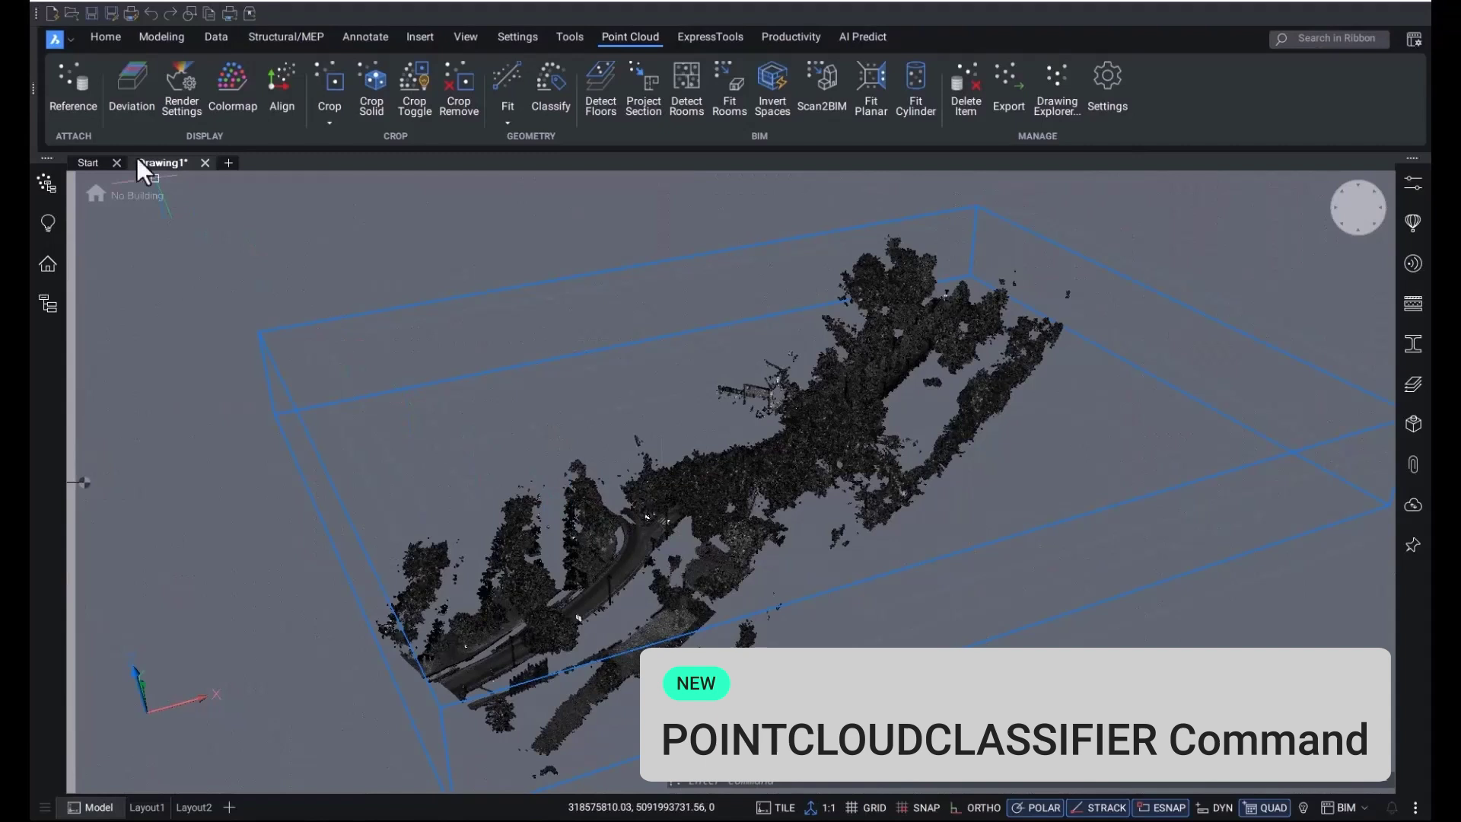
pyautogui.click(47, 186)
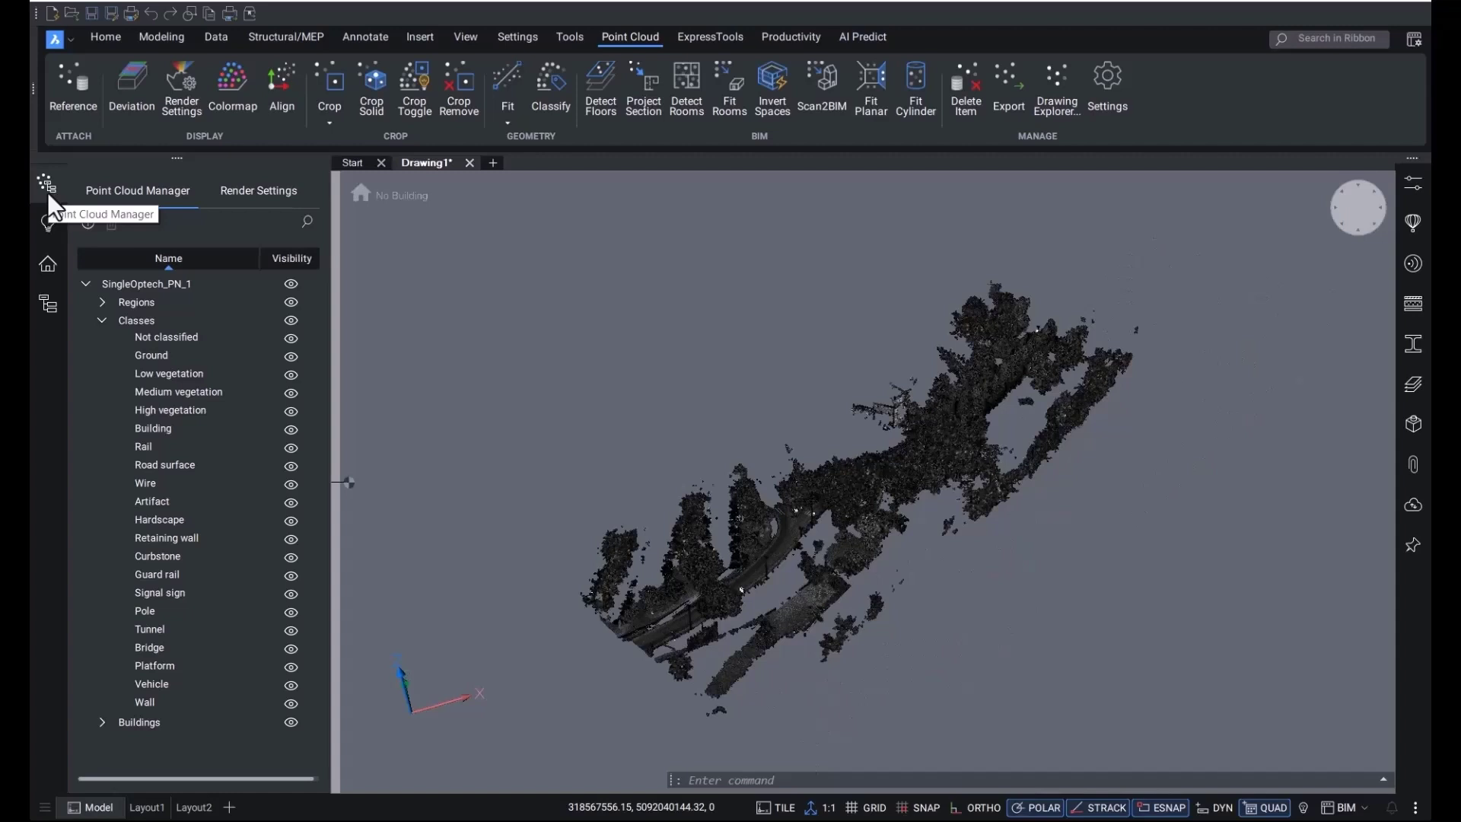
# Step: Set the colour map to Classification stylization with the 3DR Classifications scheme
pyautogui.click(232, 98)
pyautogui.click(1235, 282)
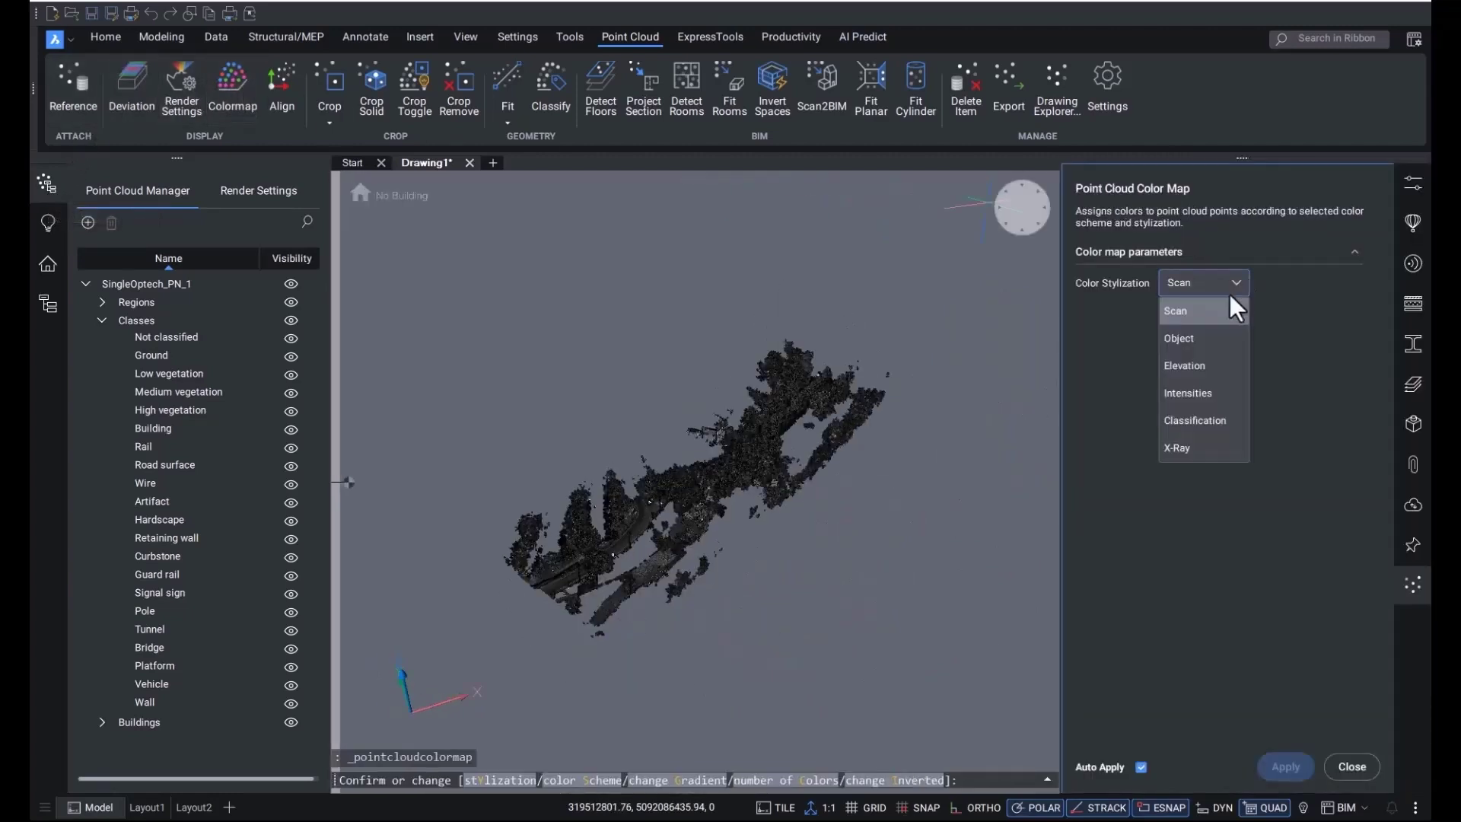
pyautogui.click(1206, 424)
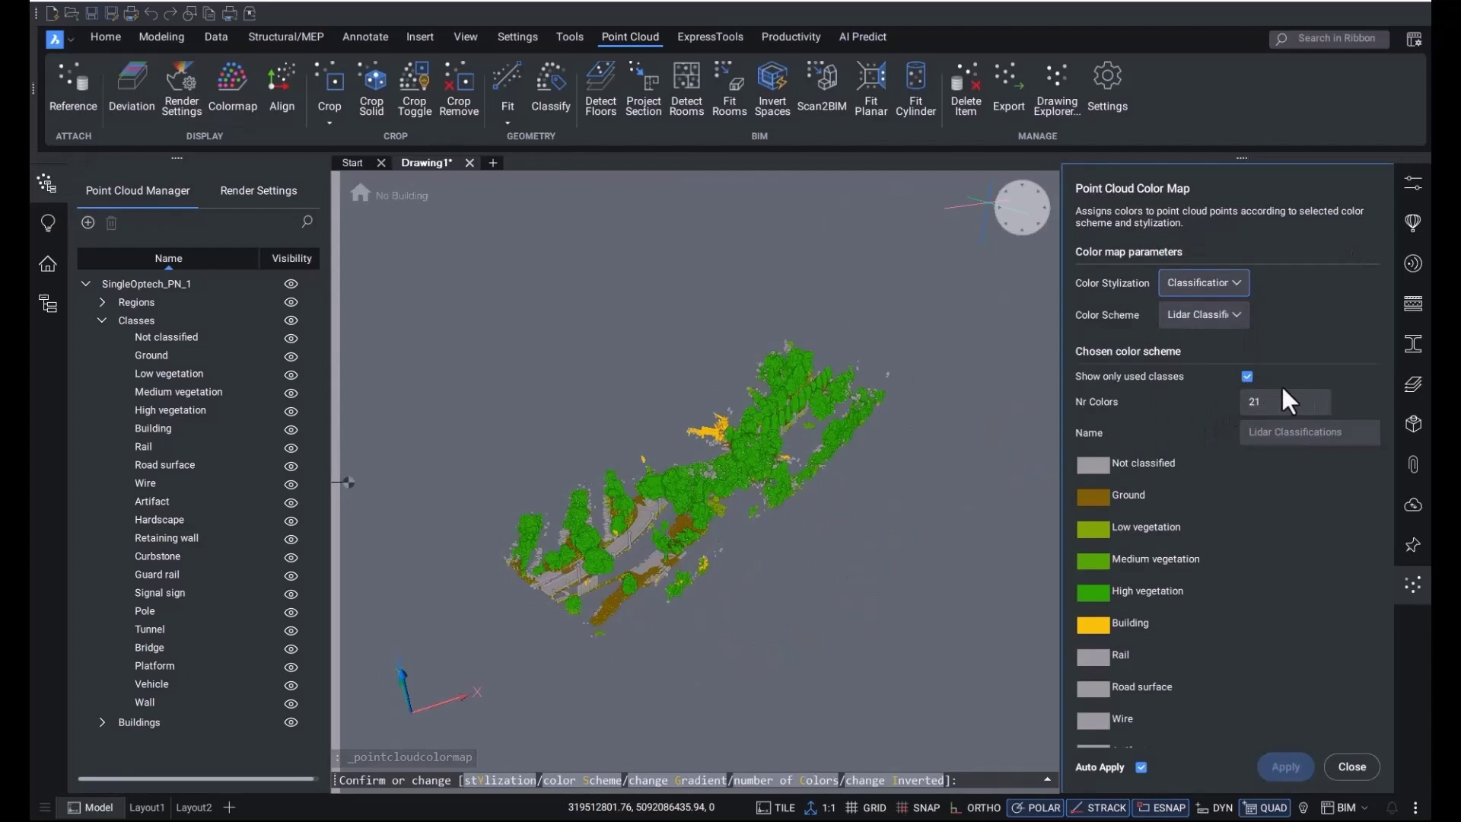
pyautogui.click(1237, 316)
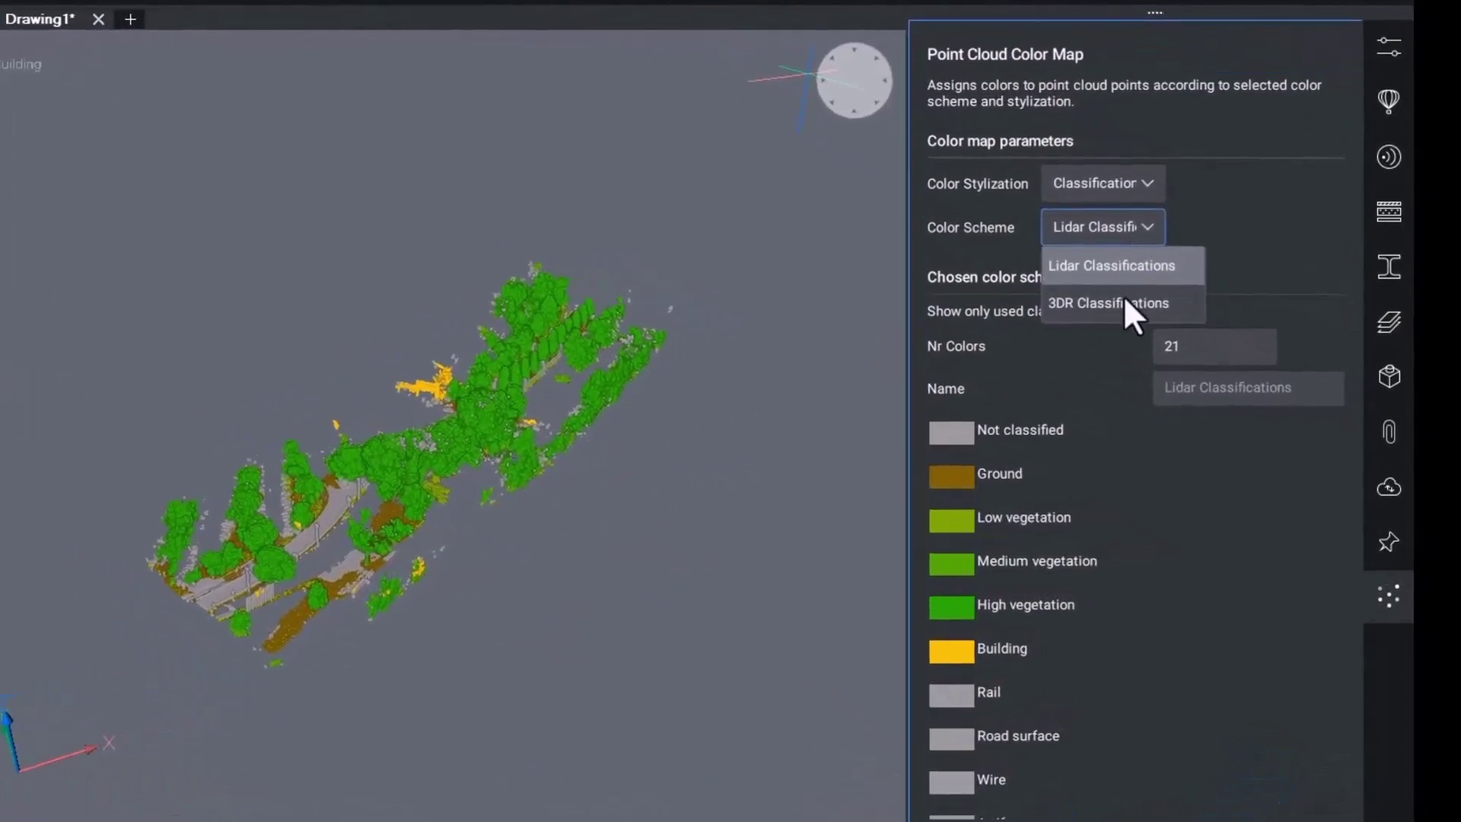
pyautogui.click(1123, 301)
# Step: Hide the Low, Medium and High vegetation classes and view the road junction
pyautogui.scroll(6, 633, 522)
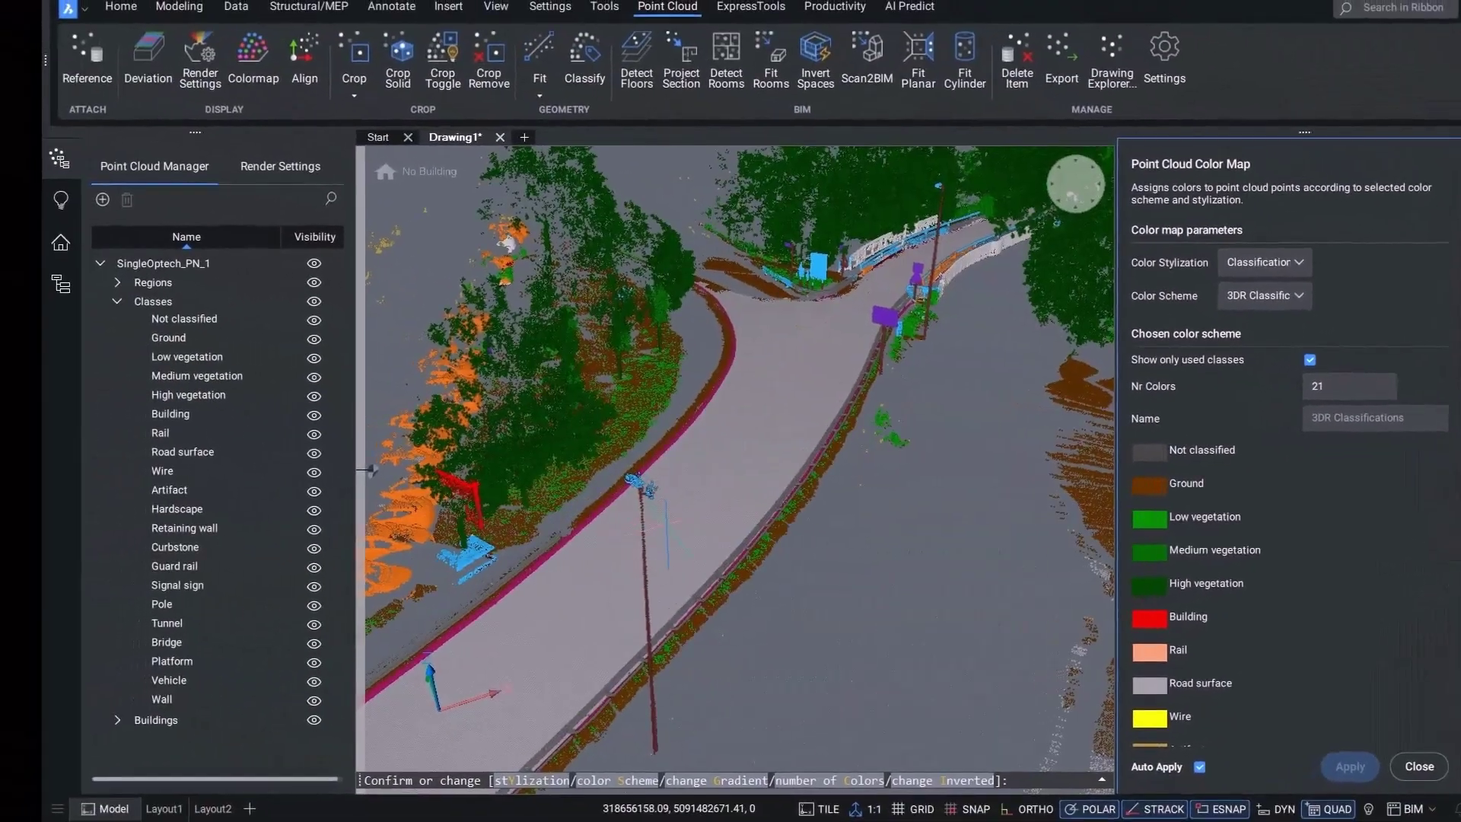
pyautogui.keyDown('shift'); pyautogui.moveTo(639, 533); pyautogui.dragTo(751, 520, button='middle'); pyautogui.keyUp('shift')
pyautogui.keyDown('shift'); pyautogui.moveTo(876, 521); pyautogui.dragTo(844, 532, button='middle'); pyautogui.keyUp('shift')
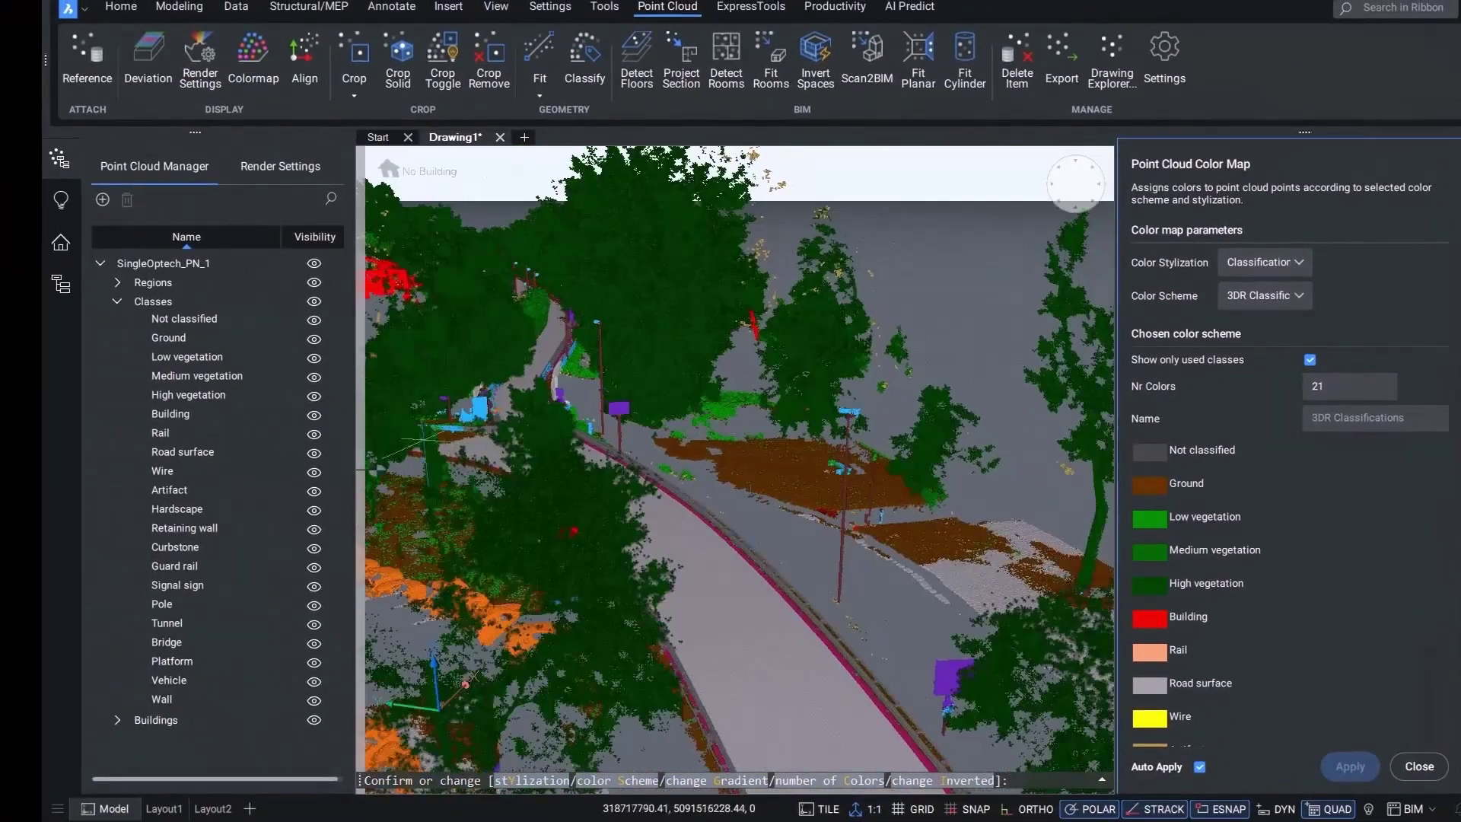
pyautogui.click(314, 395)
pyautogui.click(313, 375)
pyautogui.click(313, 358)
pyautogui.moveTo(745, 468); pyautogui.dragTo(869, 447, button='middle')
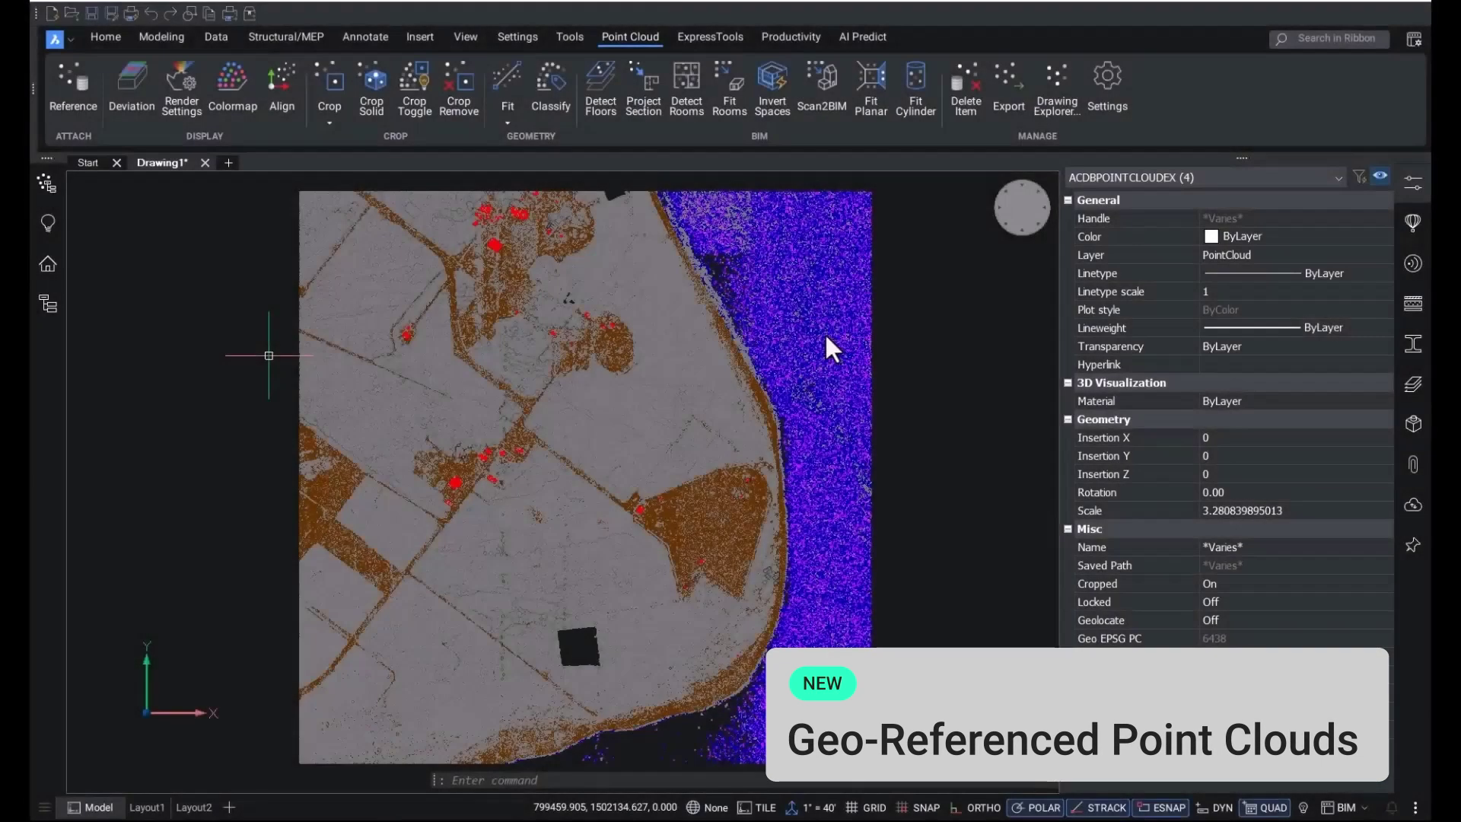
# Step: Select a single point cloud tile and set its Geolocate property to On
pyautogui.press('Escape')
pyautogui.click(797, 379)
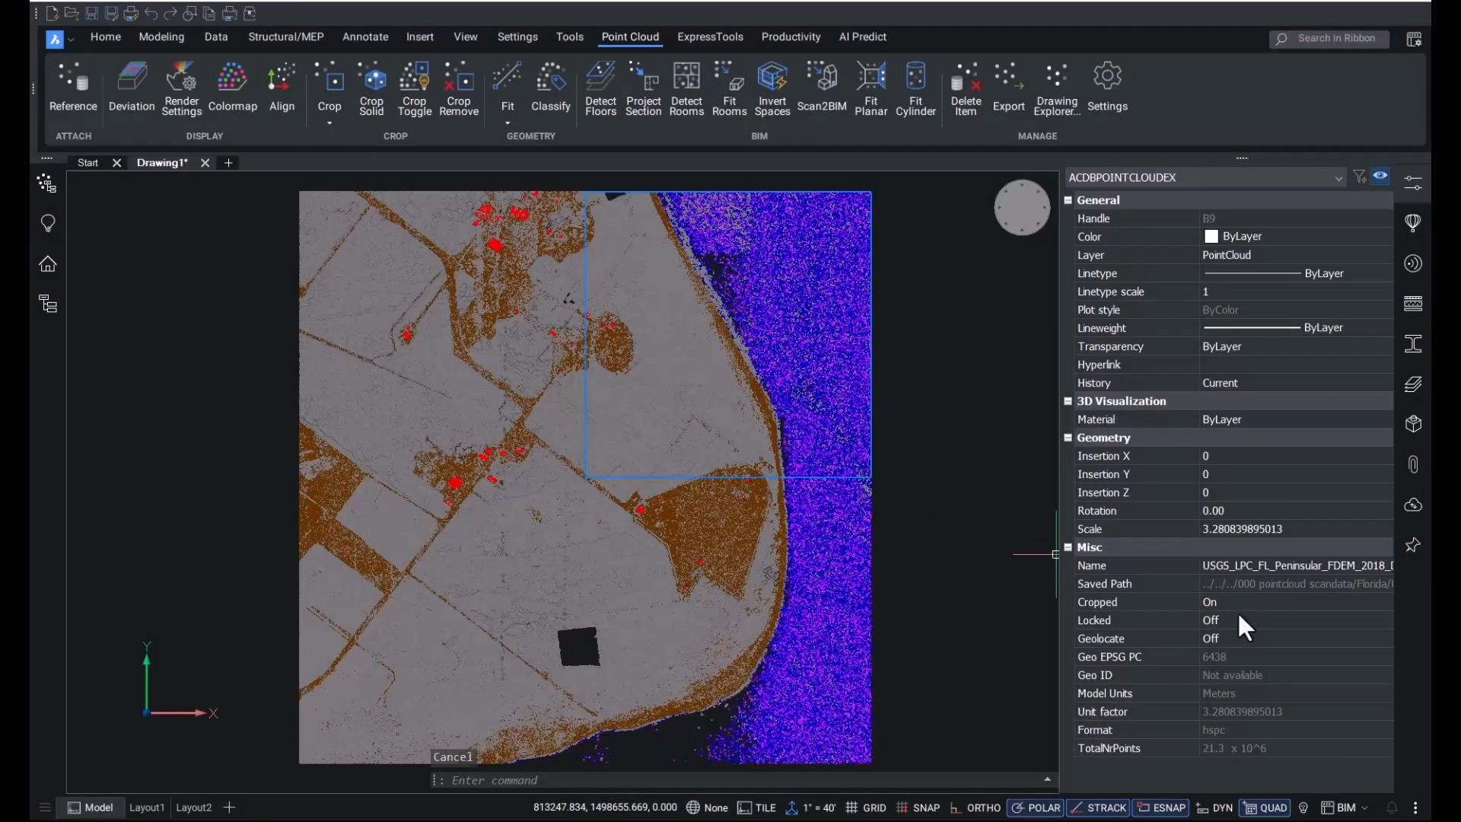
pyautogui.click(1222, 656)
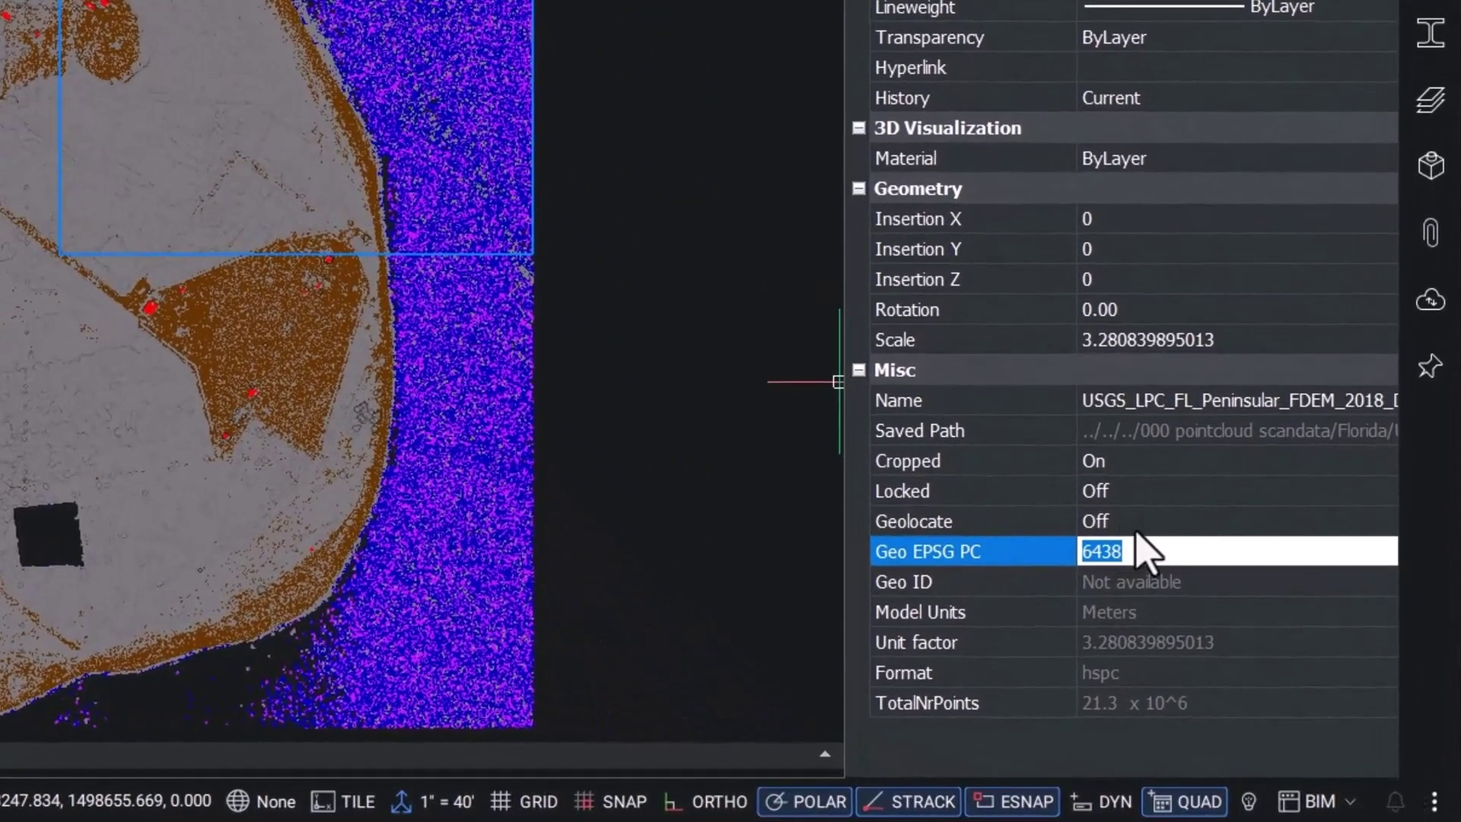
pyautogui.click(1131, 519)
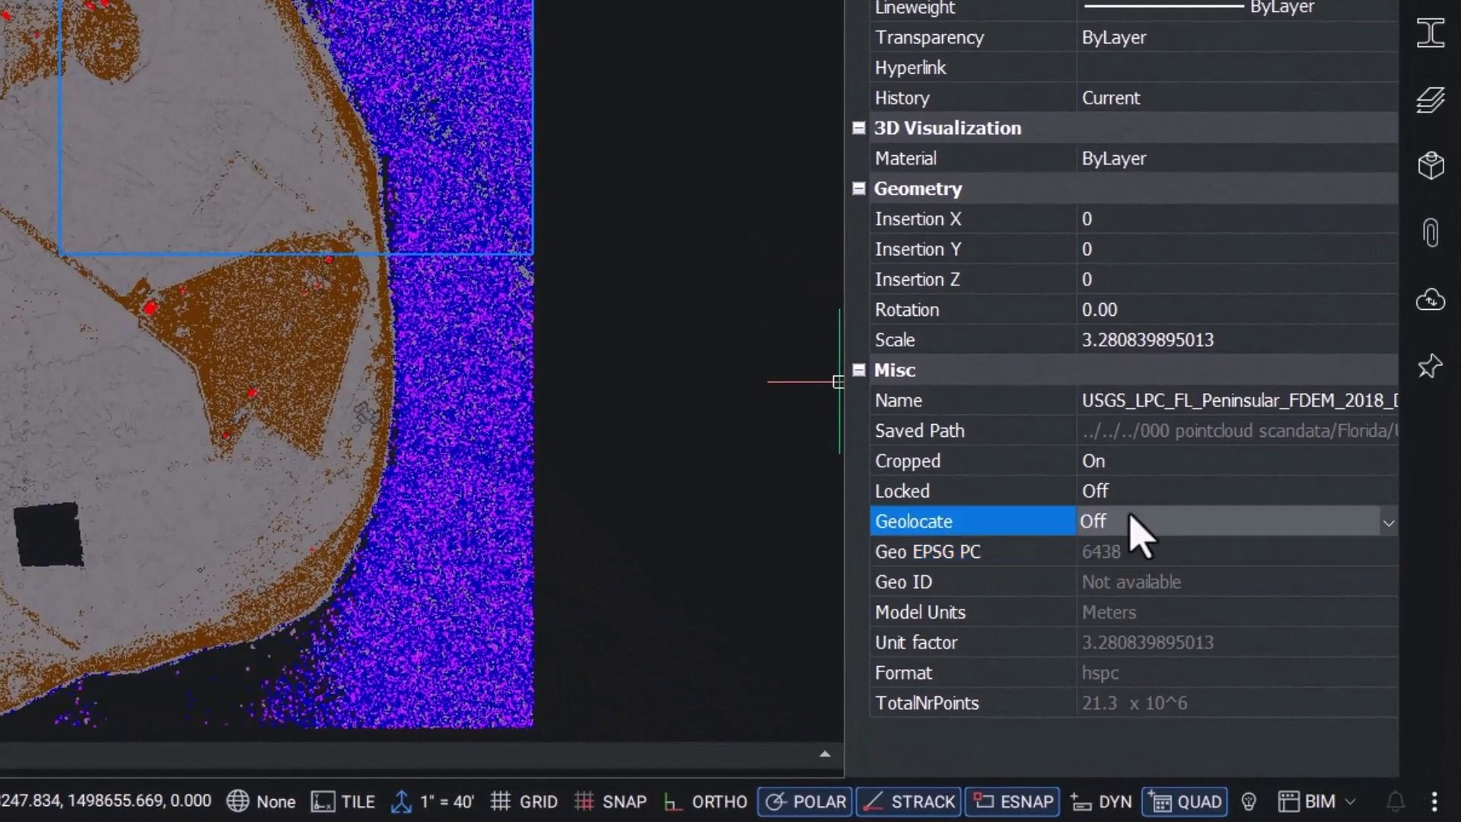
pyautogui.click(1216, 515)
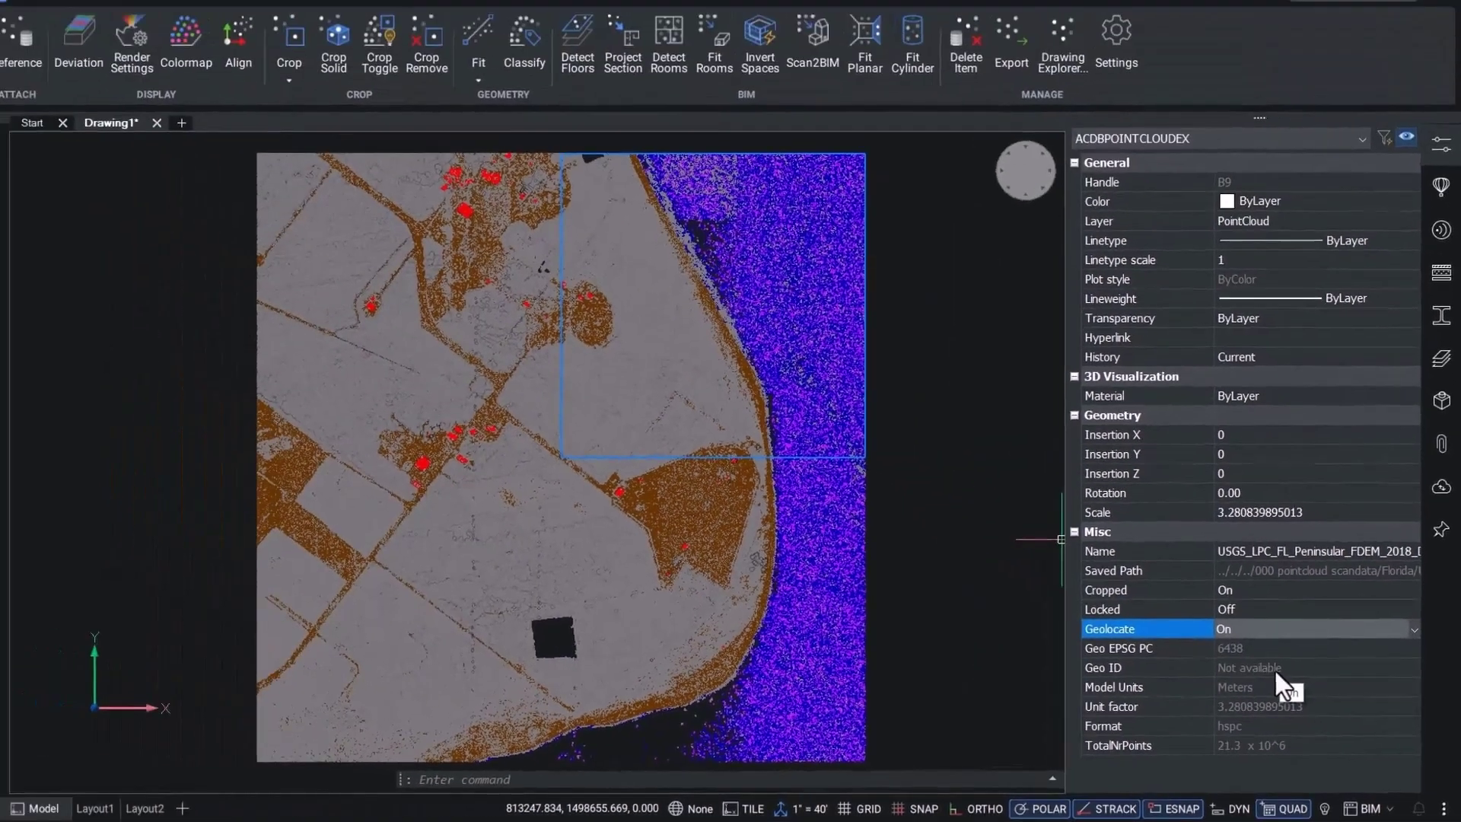
pyautogui.click(1165, 580)
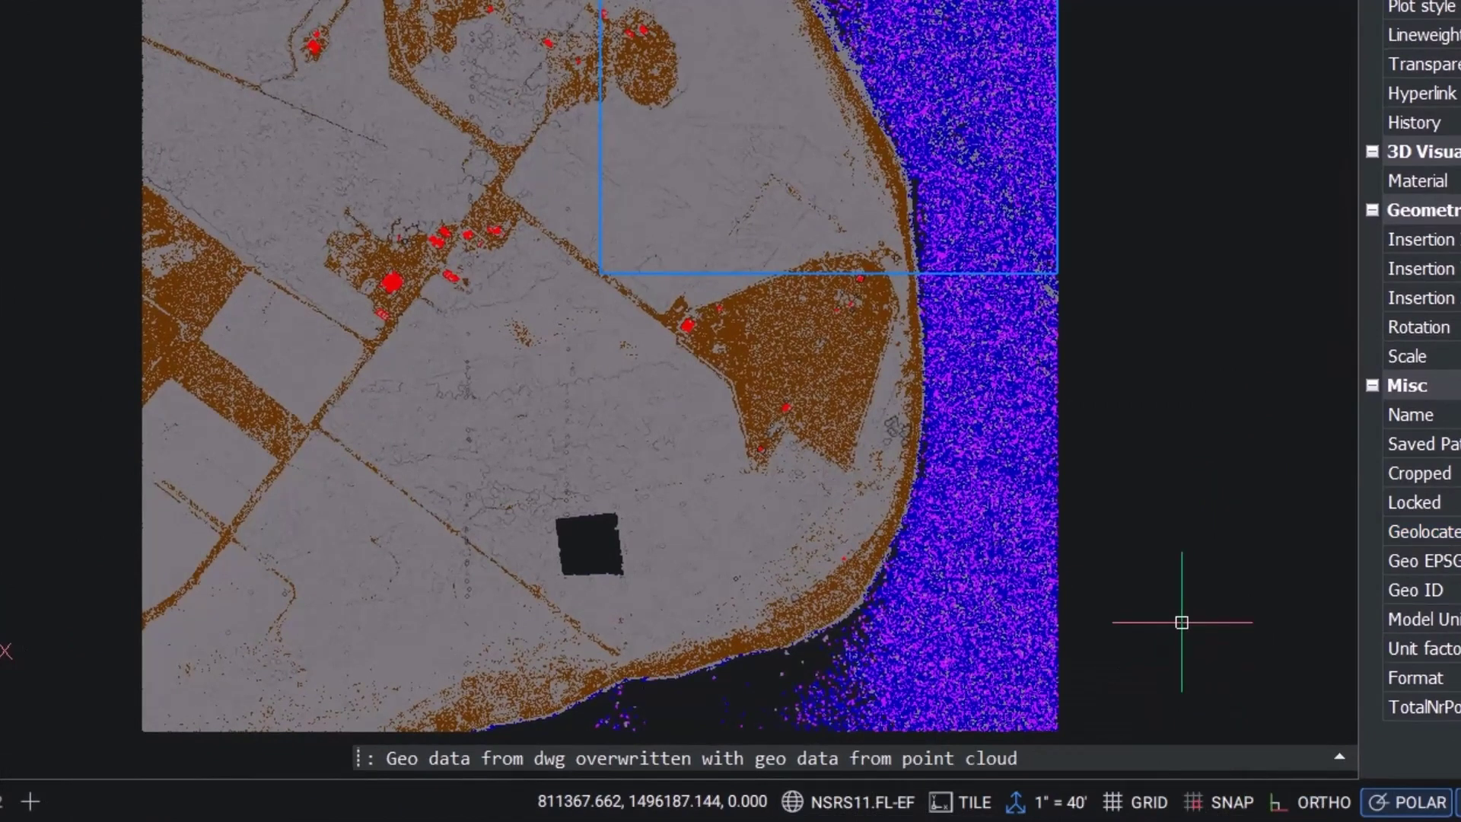
# Step: Add a bing Aerial GEOMAP background, select all four point clouds and zoom in
pyautogui.press('Return')
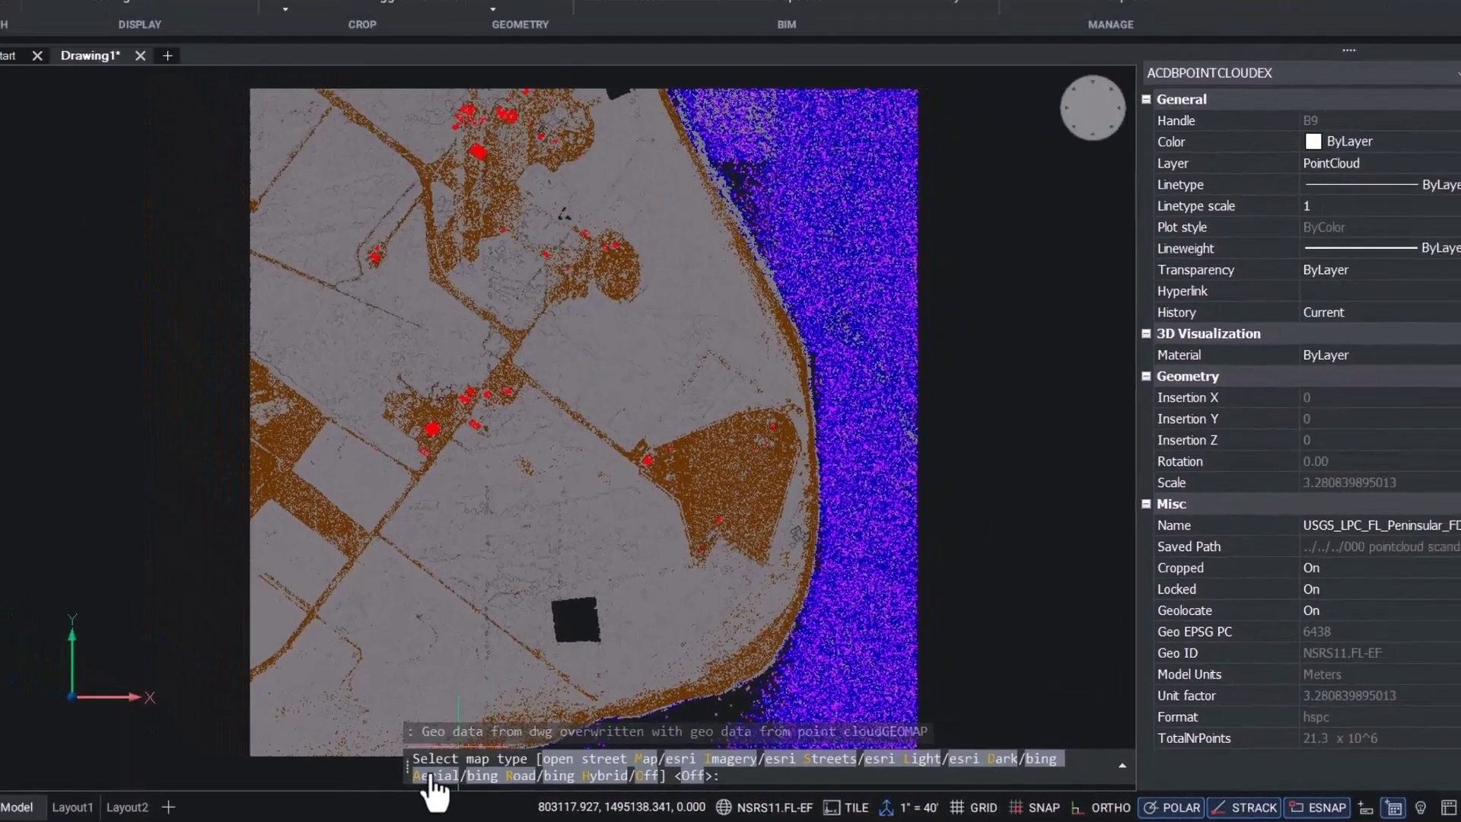
pyautogui.click(427, 775)
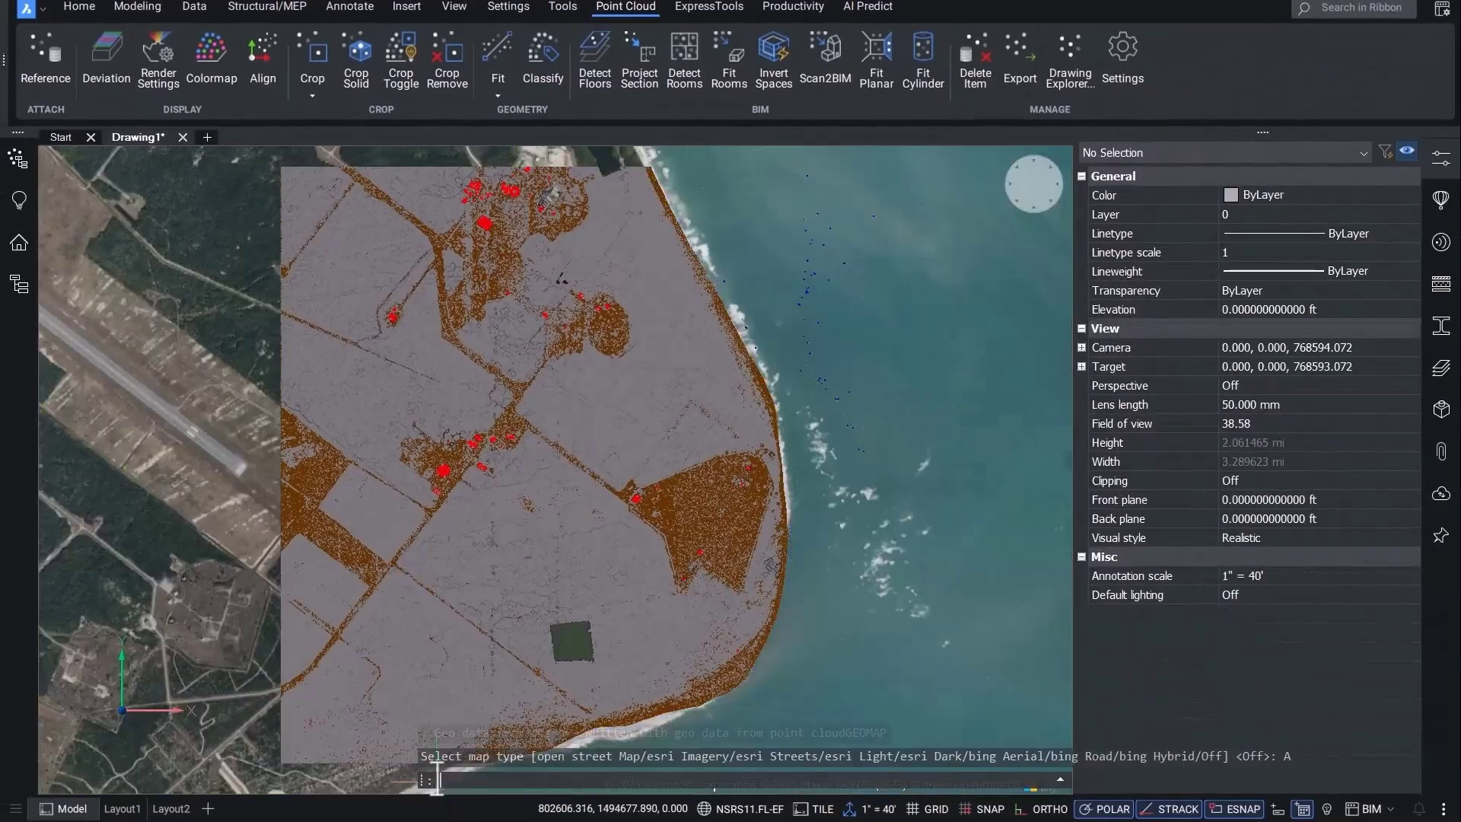
pyautogui.hotkey('ctrl', 'a')
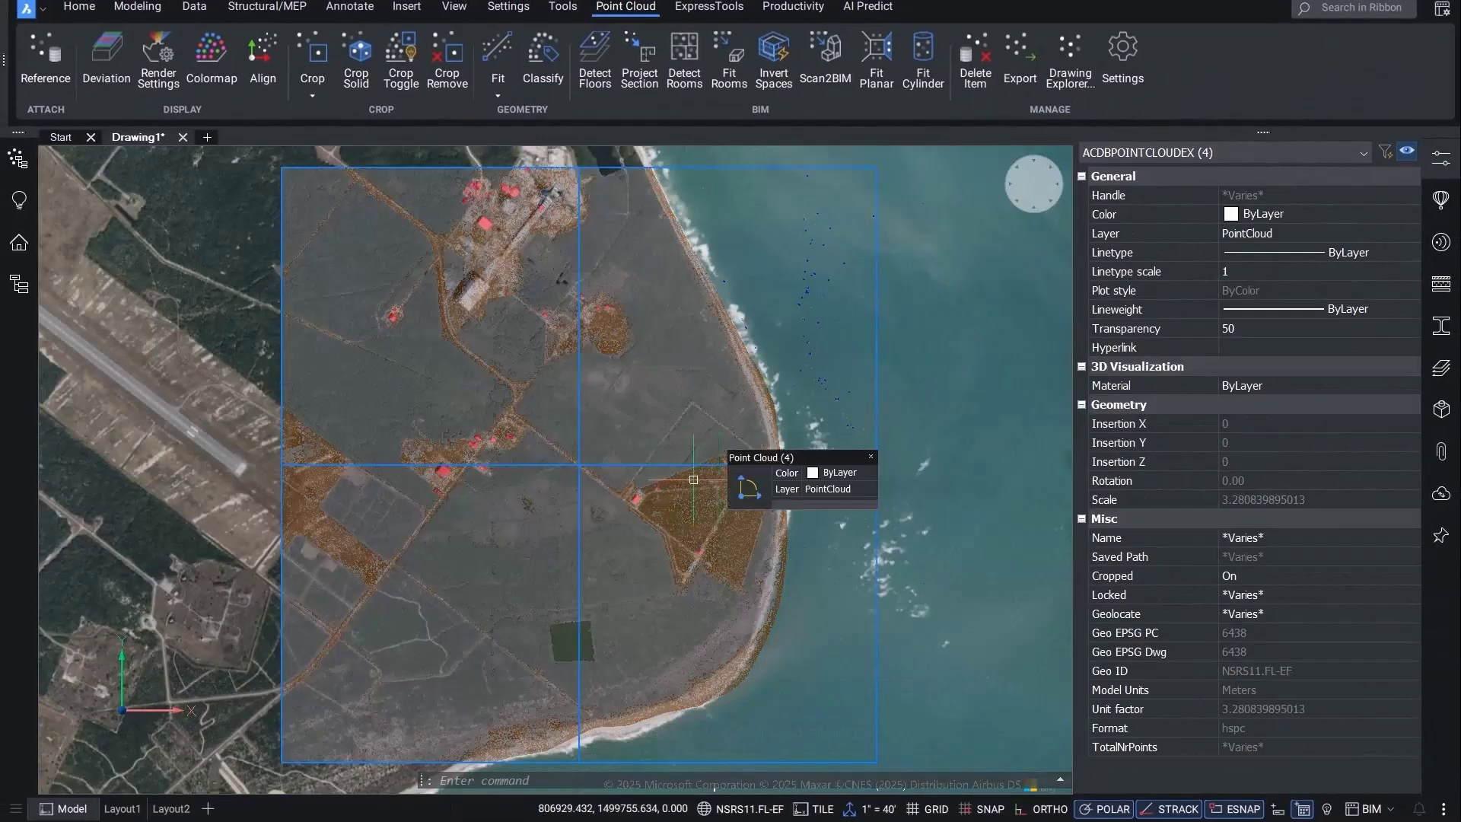
pyautogui.scroll(4, 695, 487)
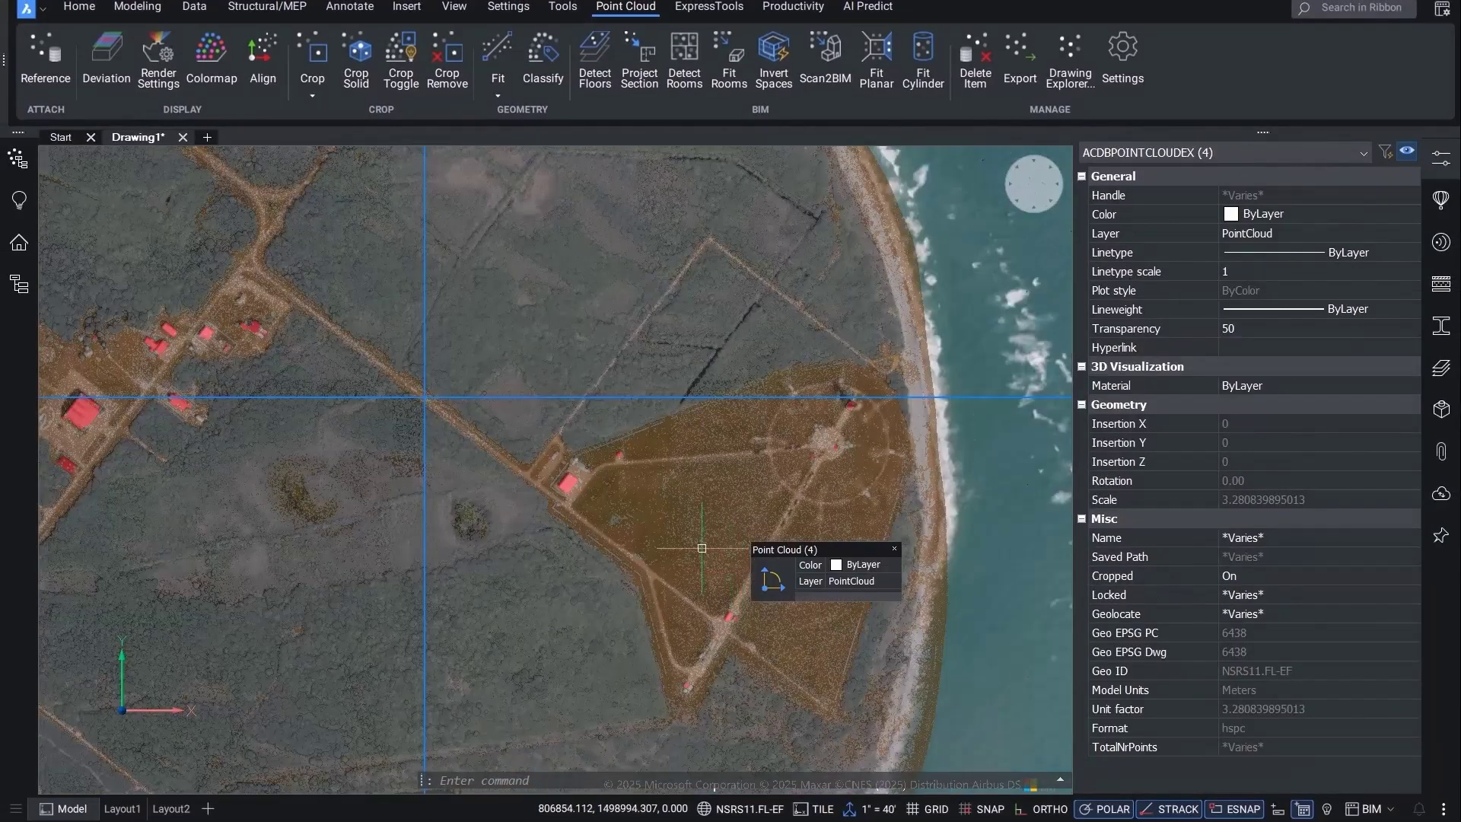
pyautogui.scroll(3, 660, 523)
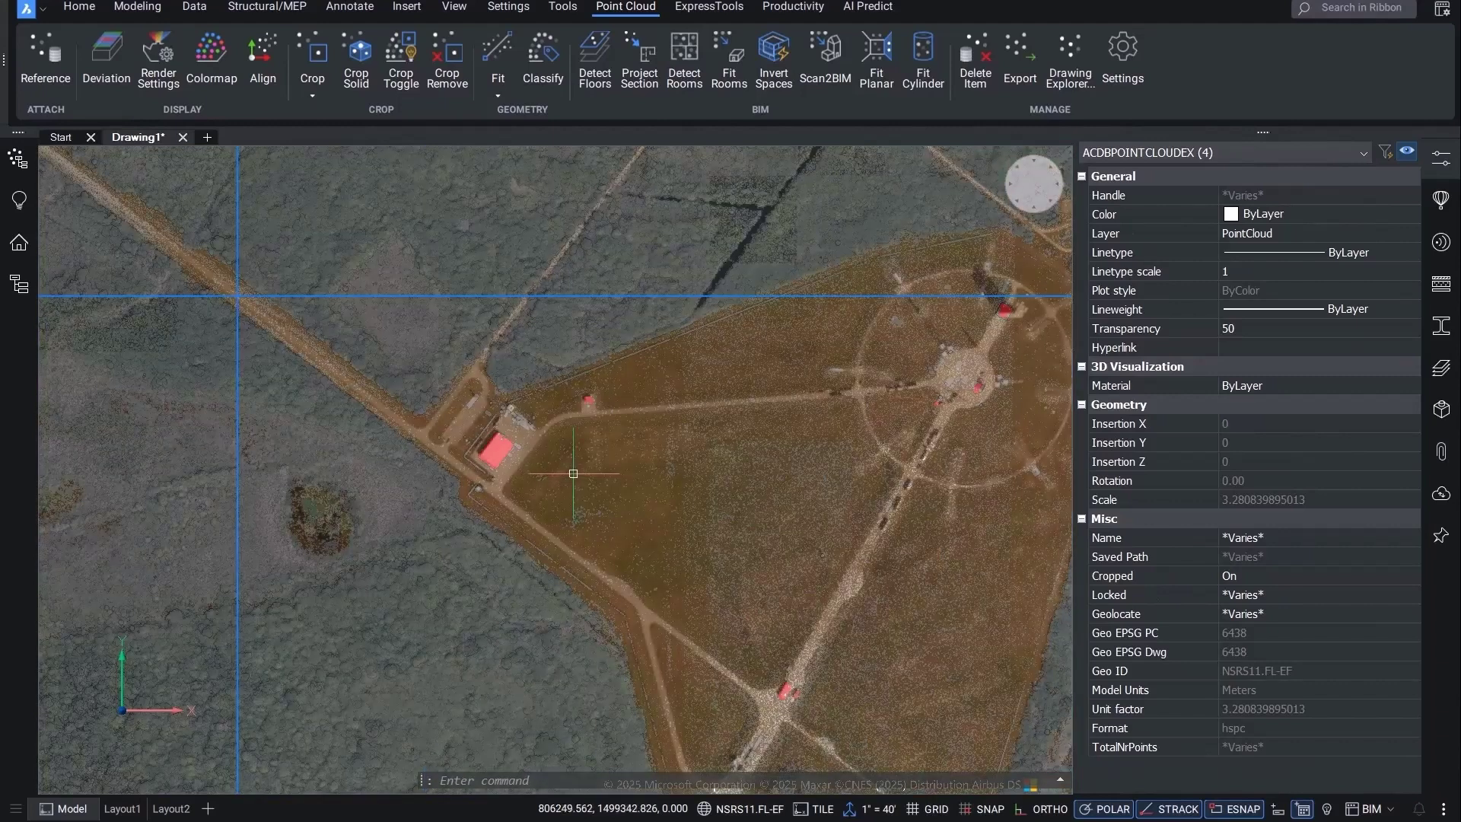
pyautogui.scroll(3, 531, 444)
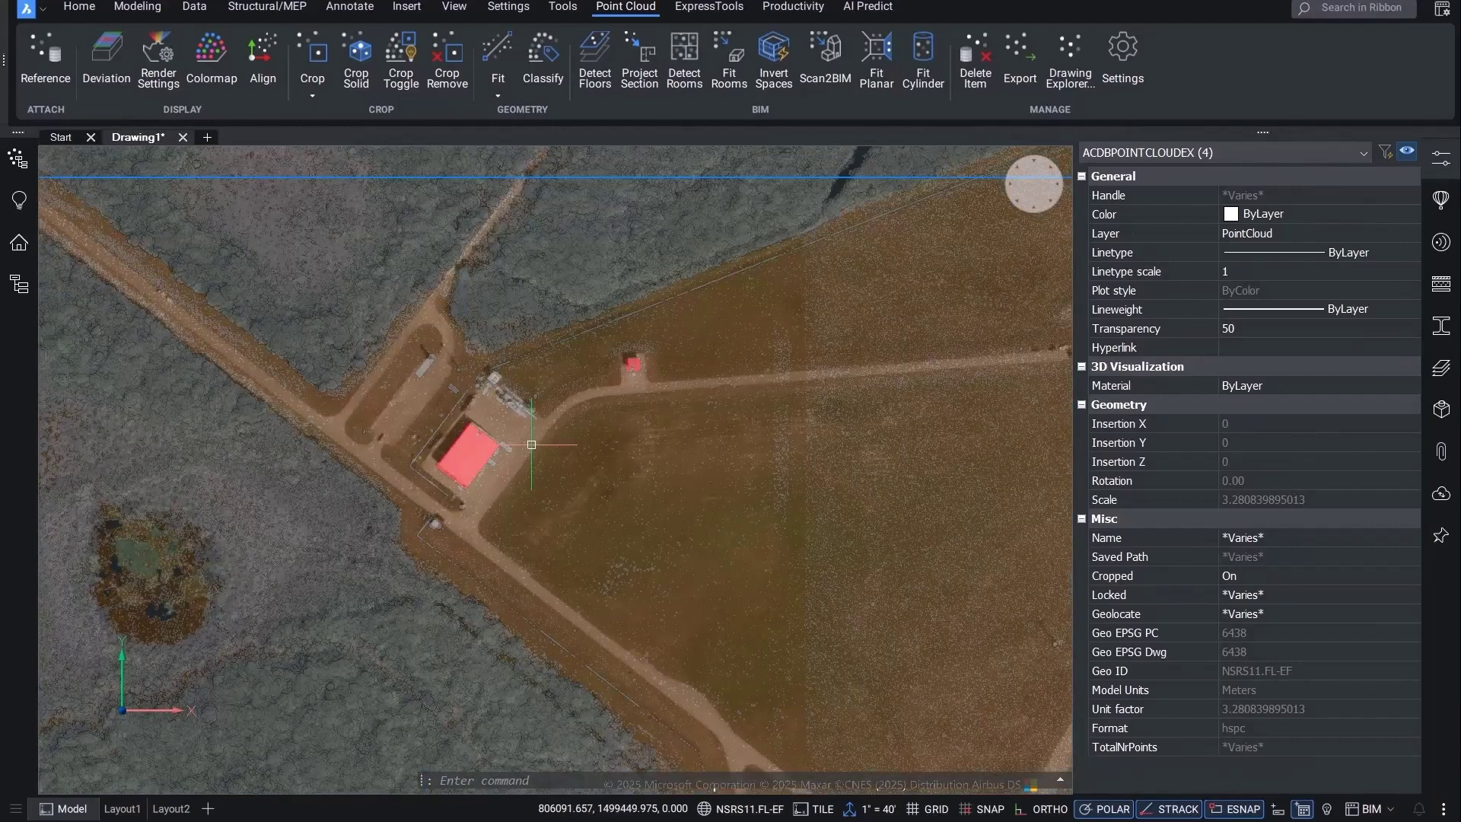